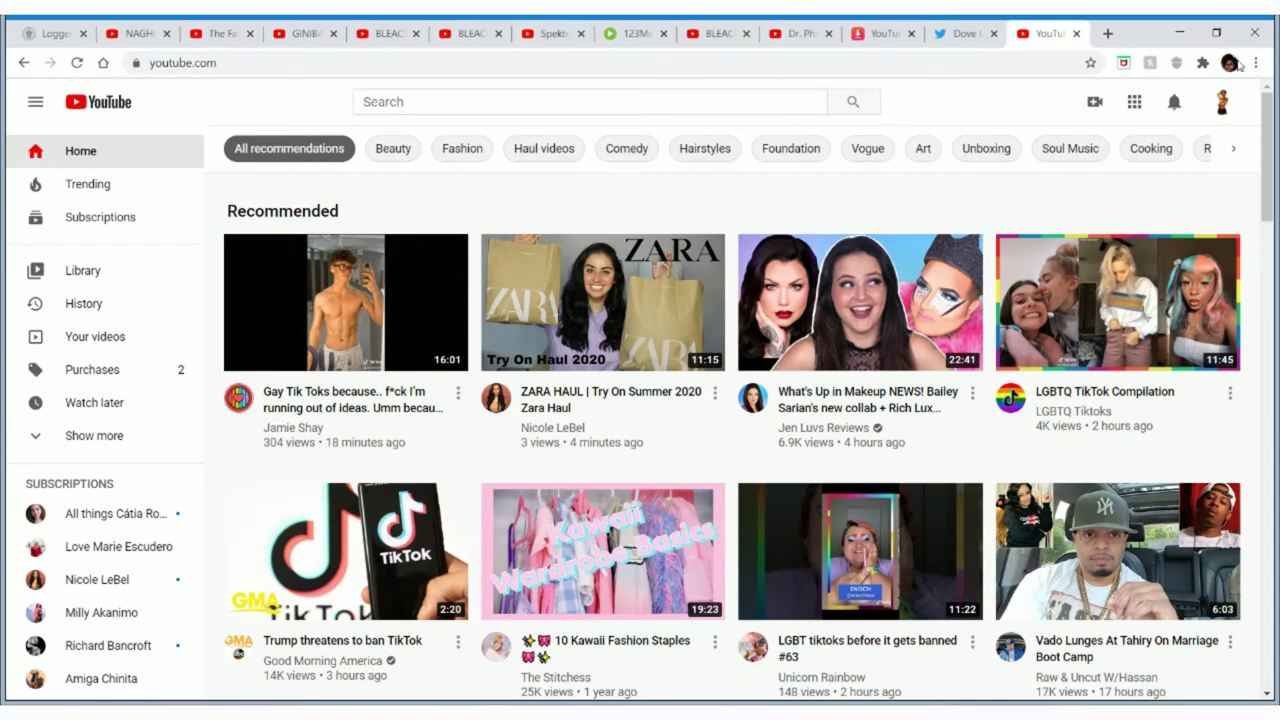
Open the channel's uploaded videos in YouTube Studio and filter the list by copyright claims
click(1221, 101)
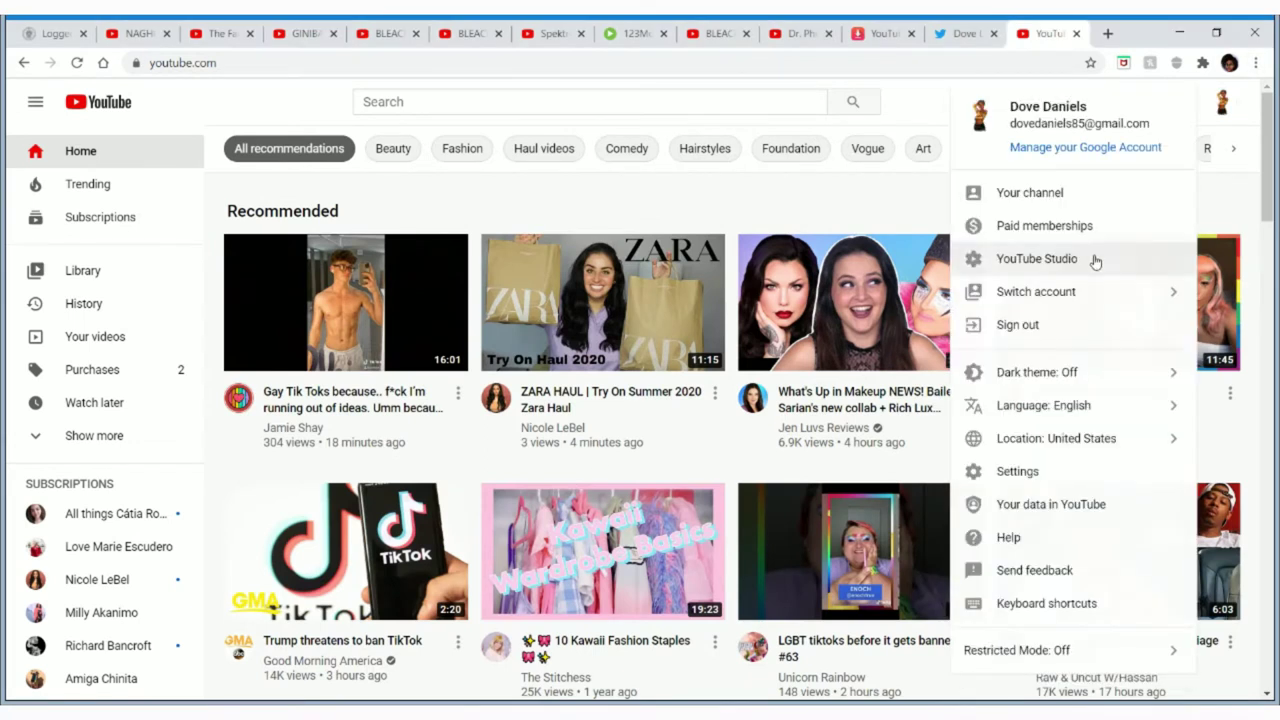
click(1063, 257)
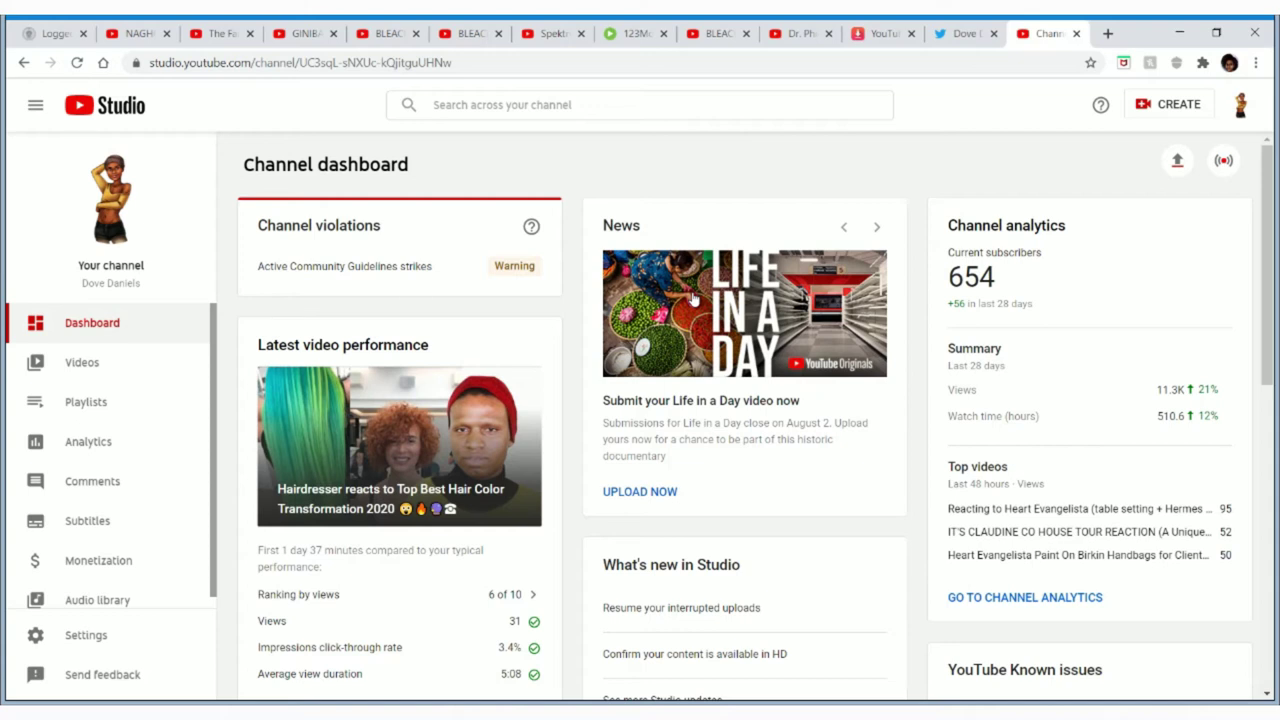
click(127, 369)
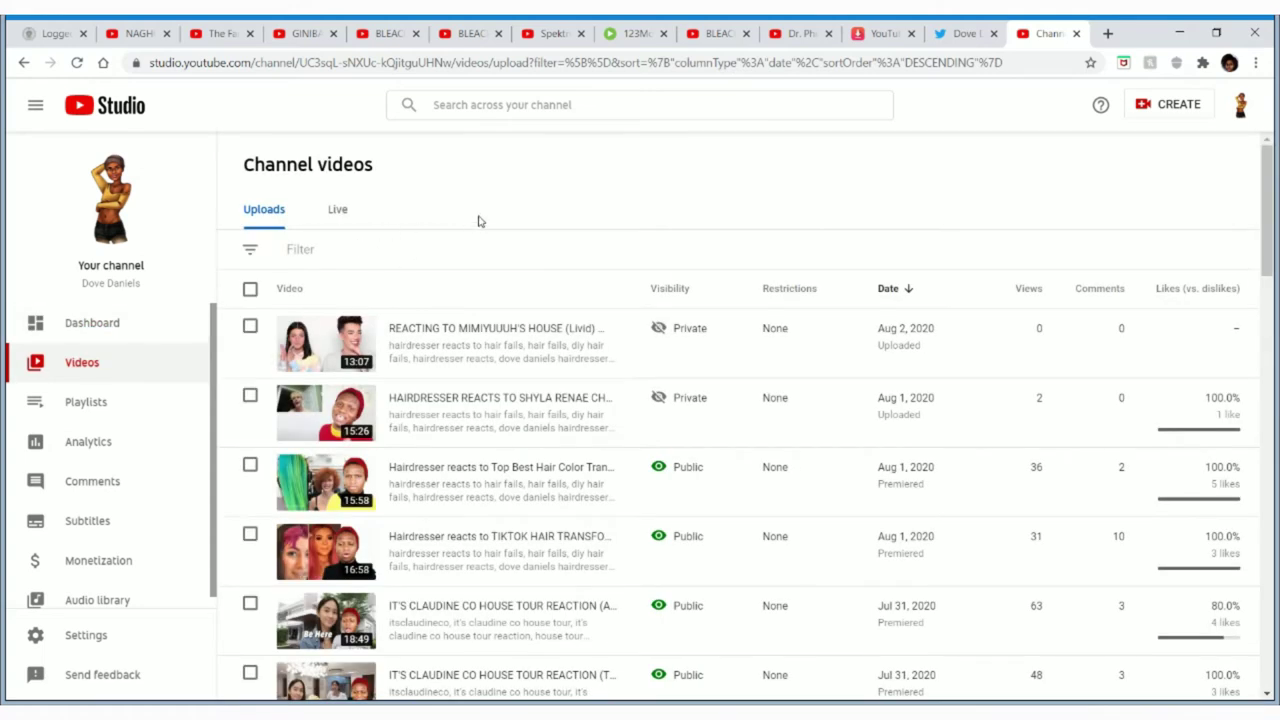
click(254, 250)
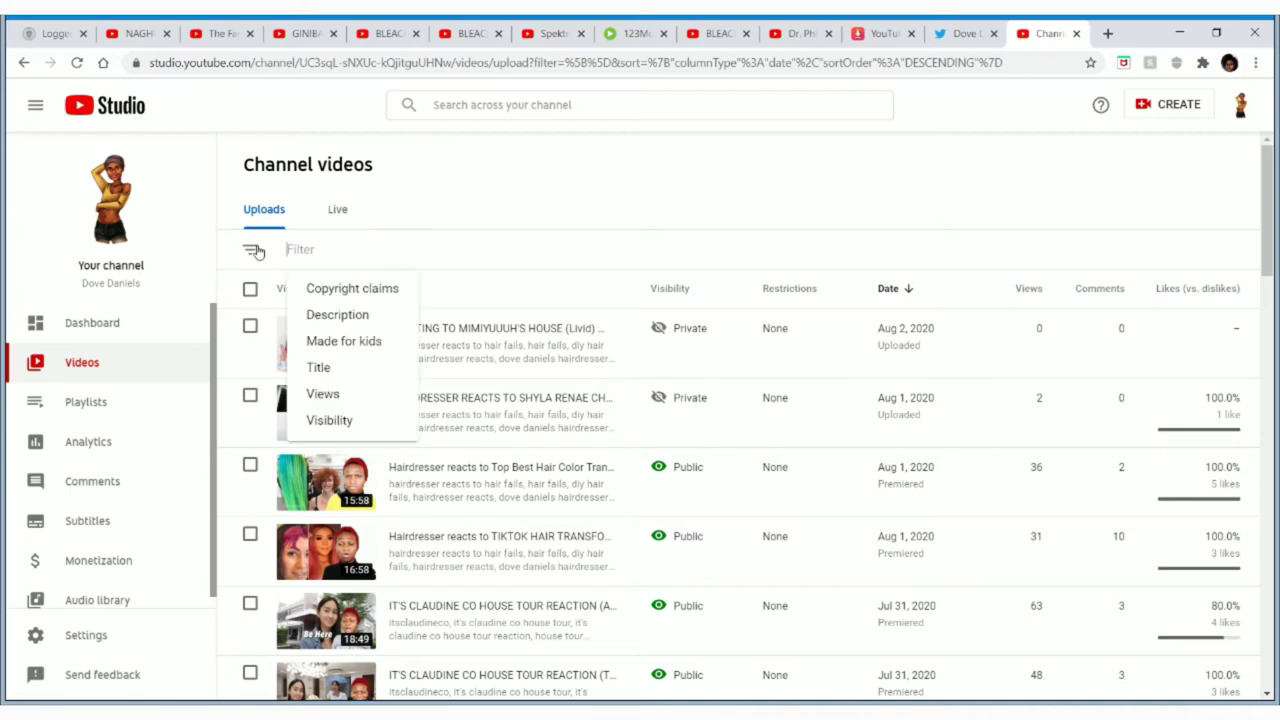
click(380, 290)
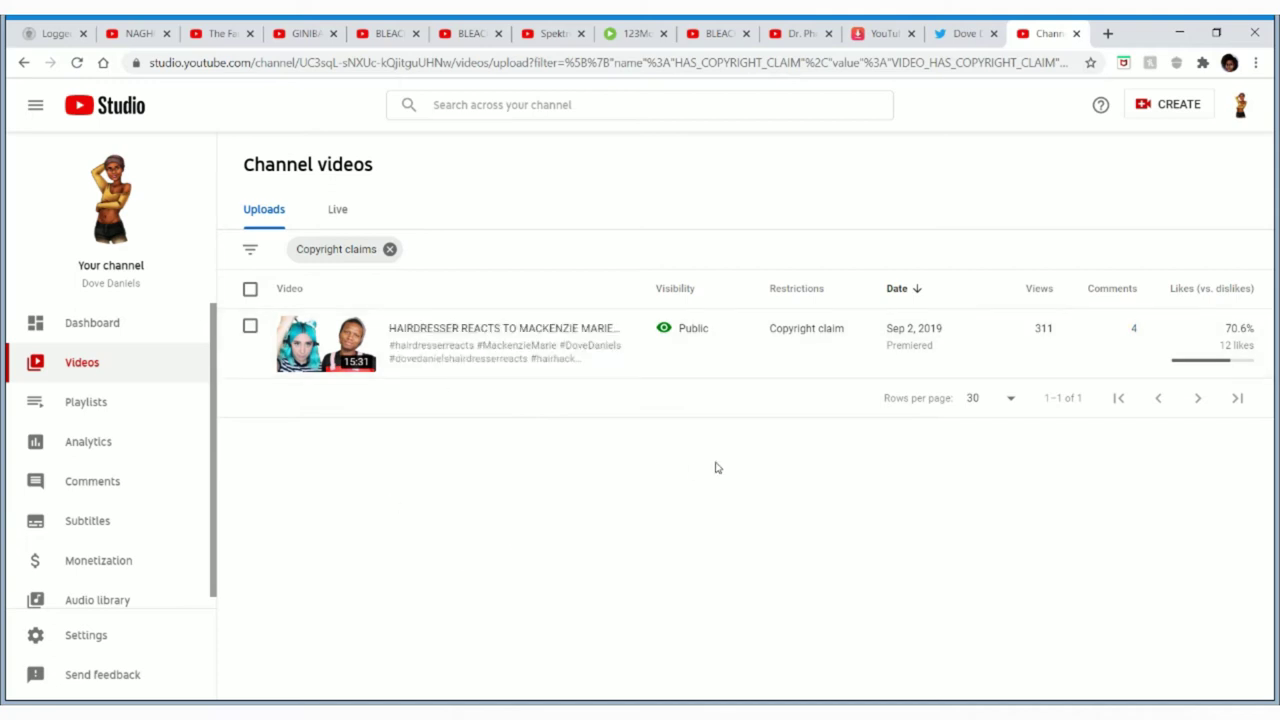
Review the claimed video's copyright details, including the claimed time range and the available claim actions, and close the summary
mouse_move(781, 338)
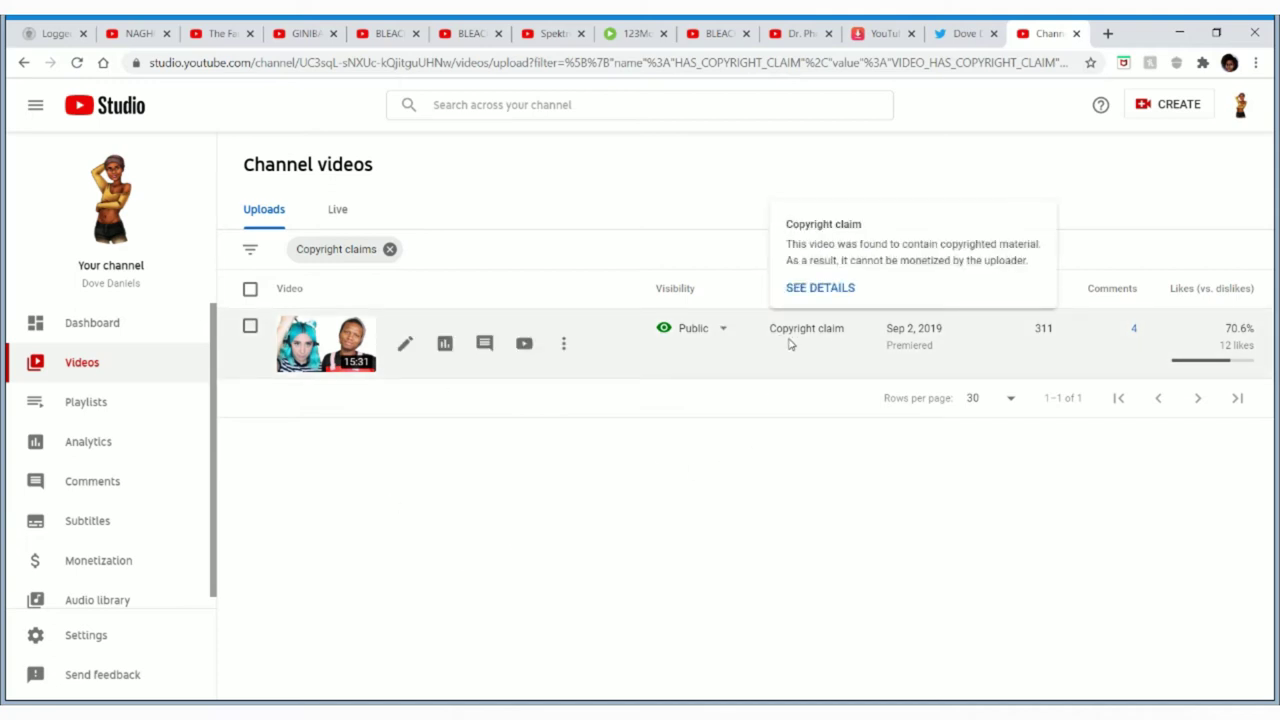
click(820, 288)
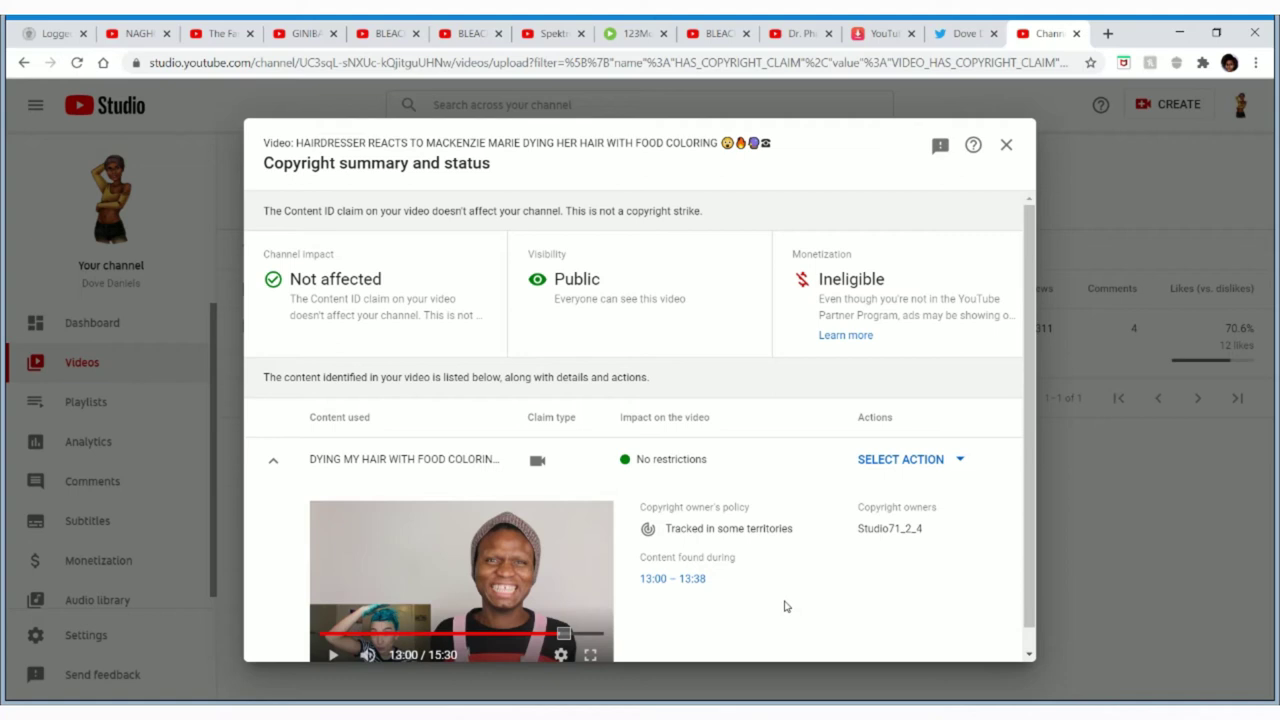
click(935, 461)
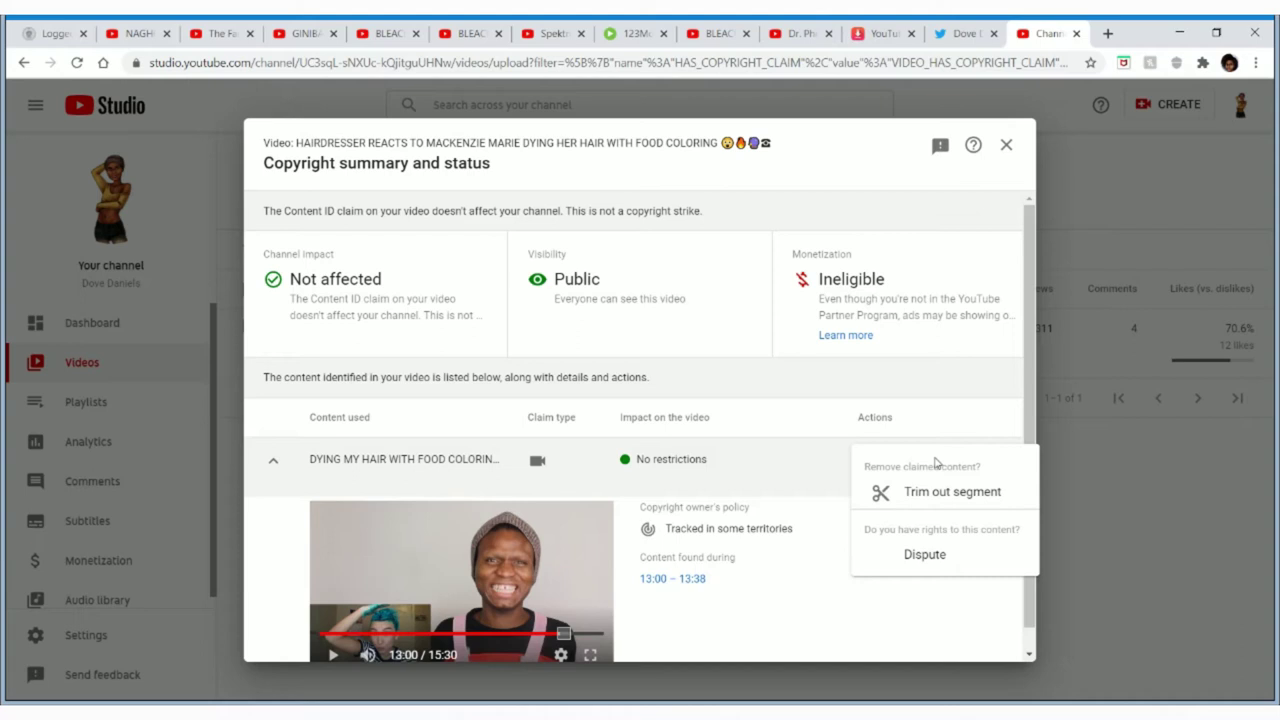
click(812, 429)
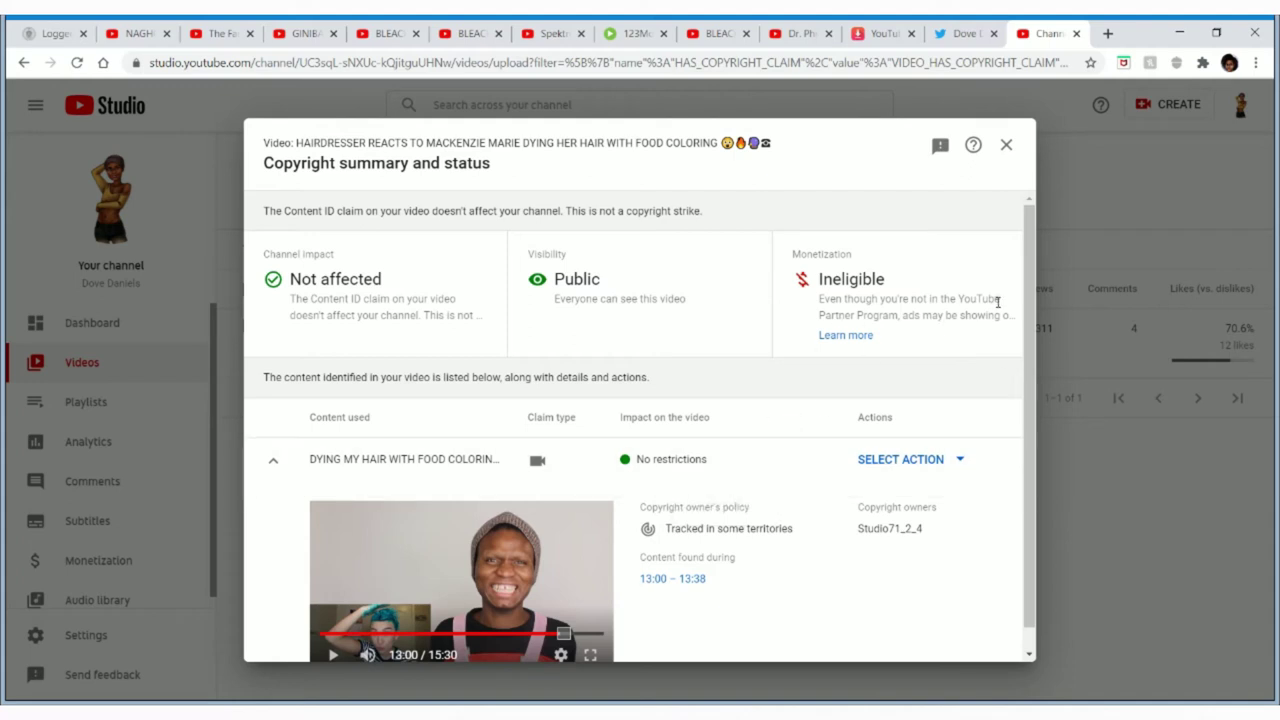
click(1007, 148)
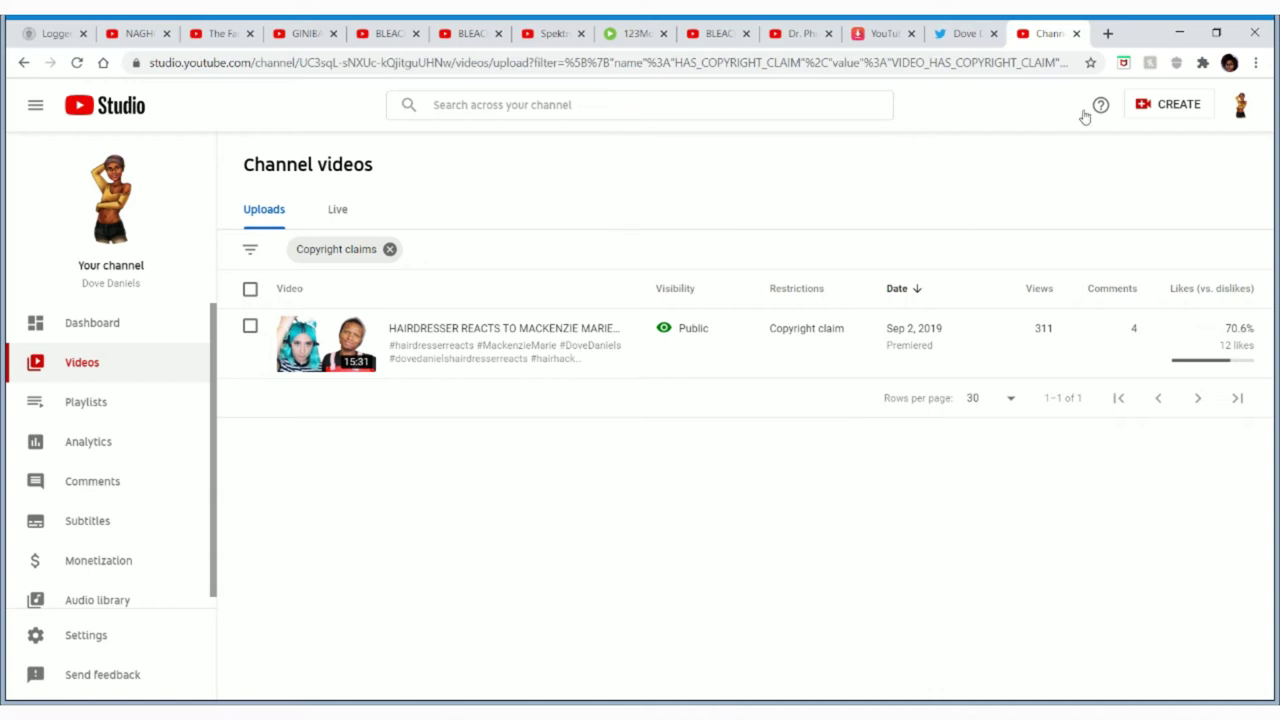
Remove the copyright claims filter from the video list and apply it again
click(391, 250)
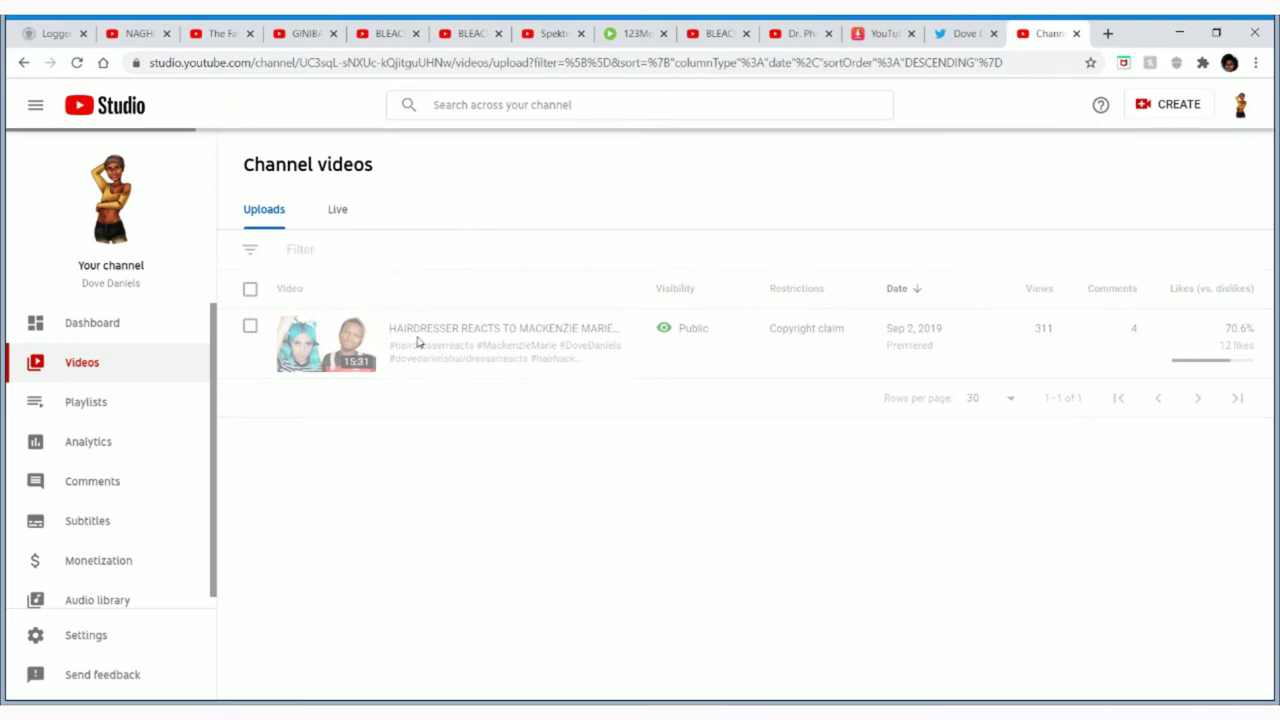
click(255, 256)
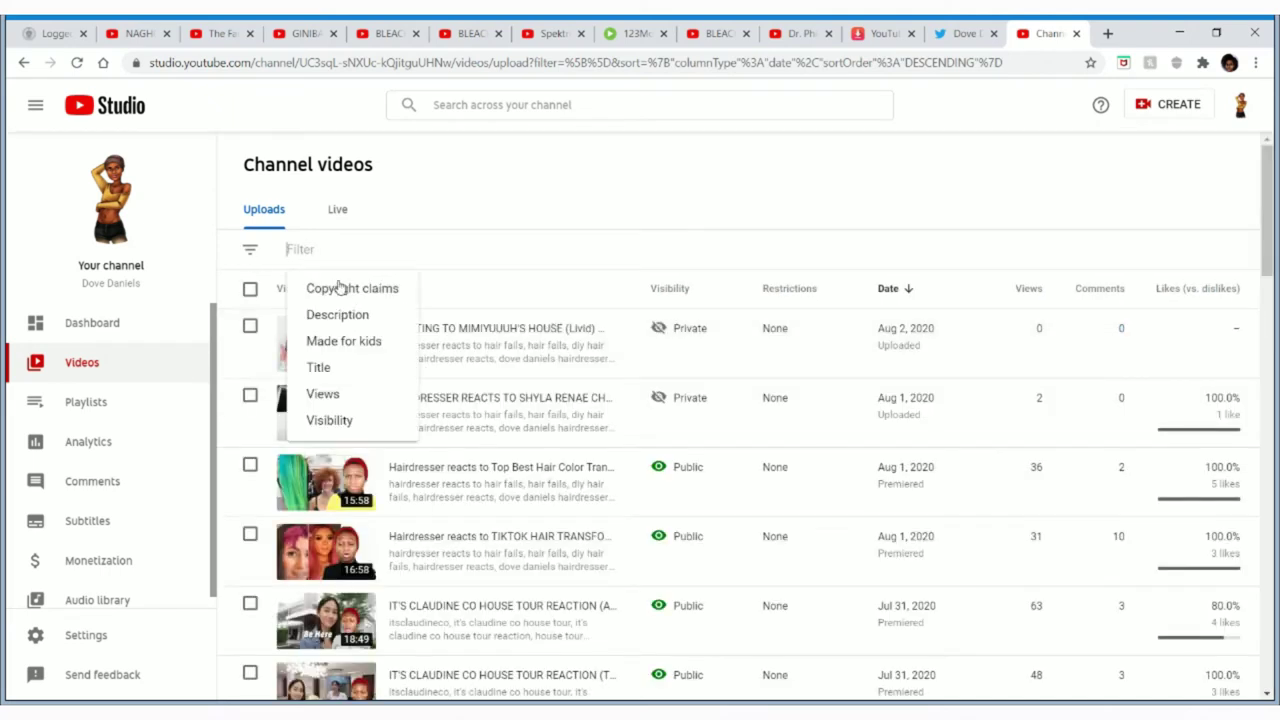
click(375, 287)
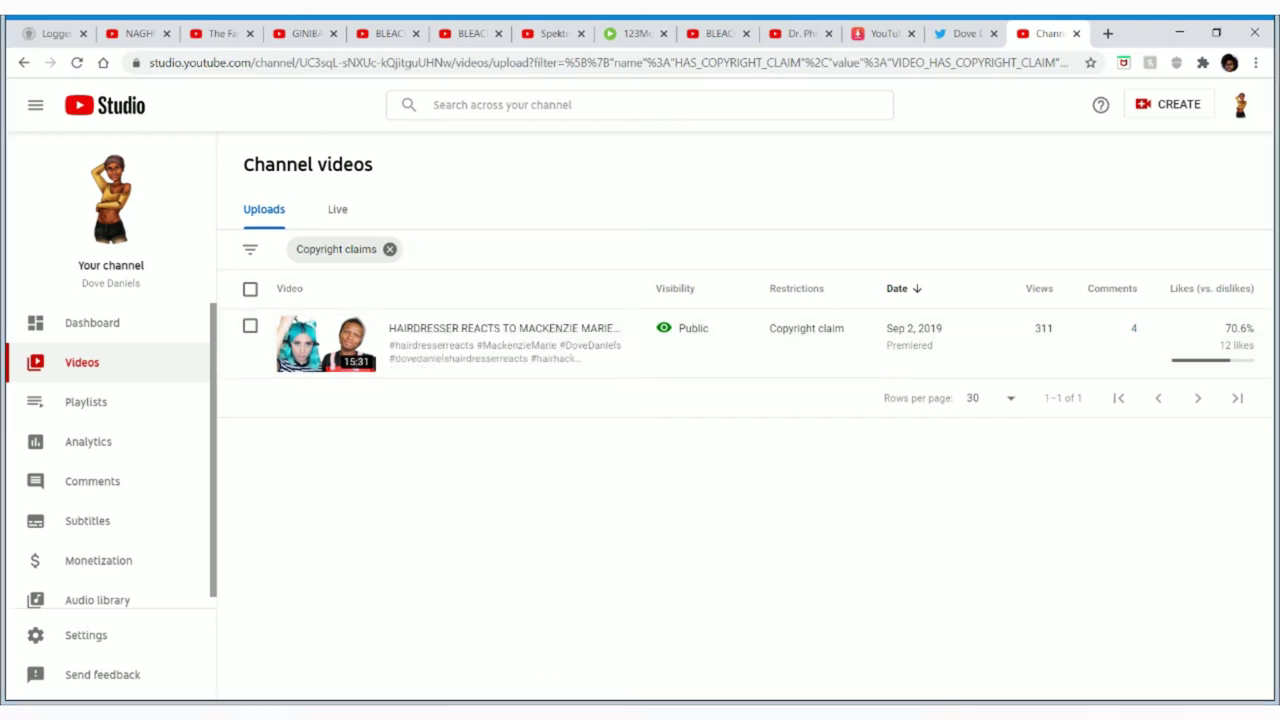
Open the claimed video's details and bring the video up in the Editor
key(alt+Tab)
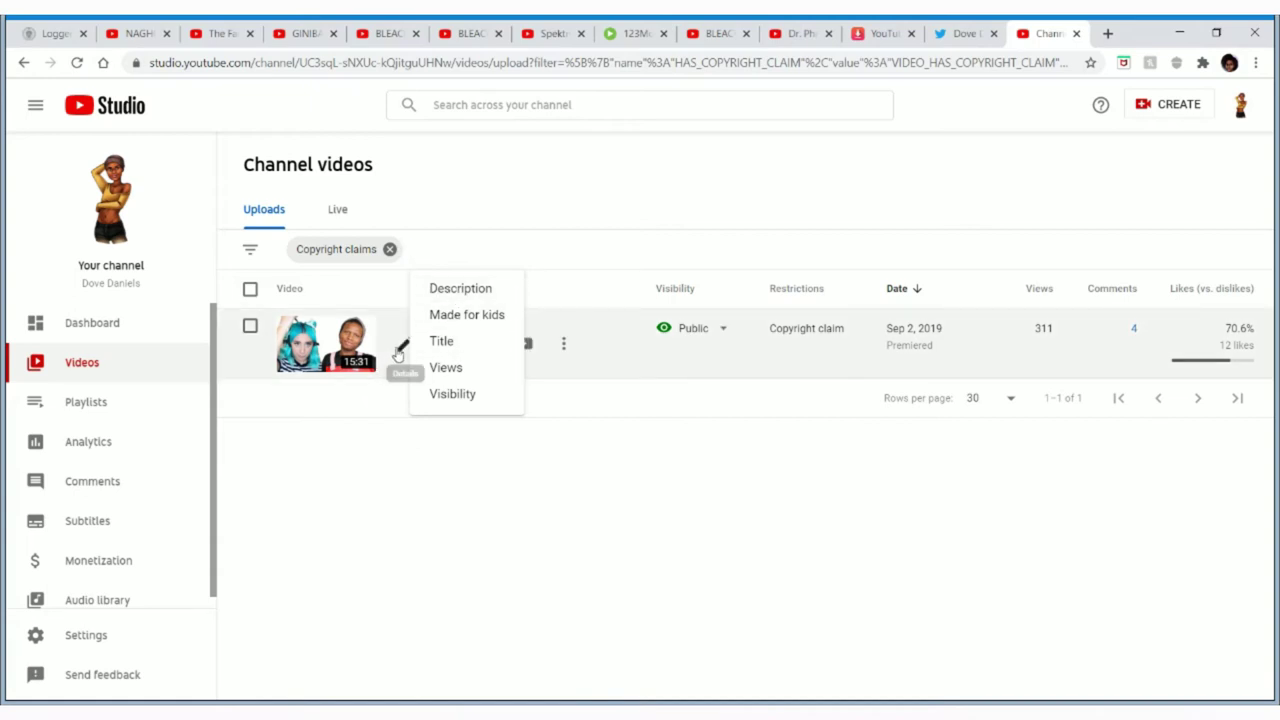
click(396, 351)
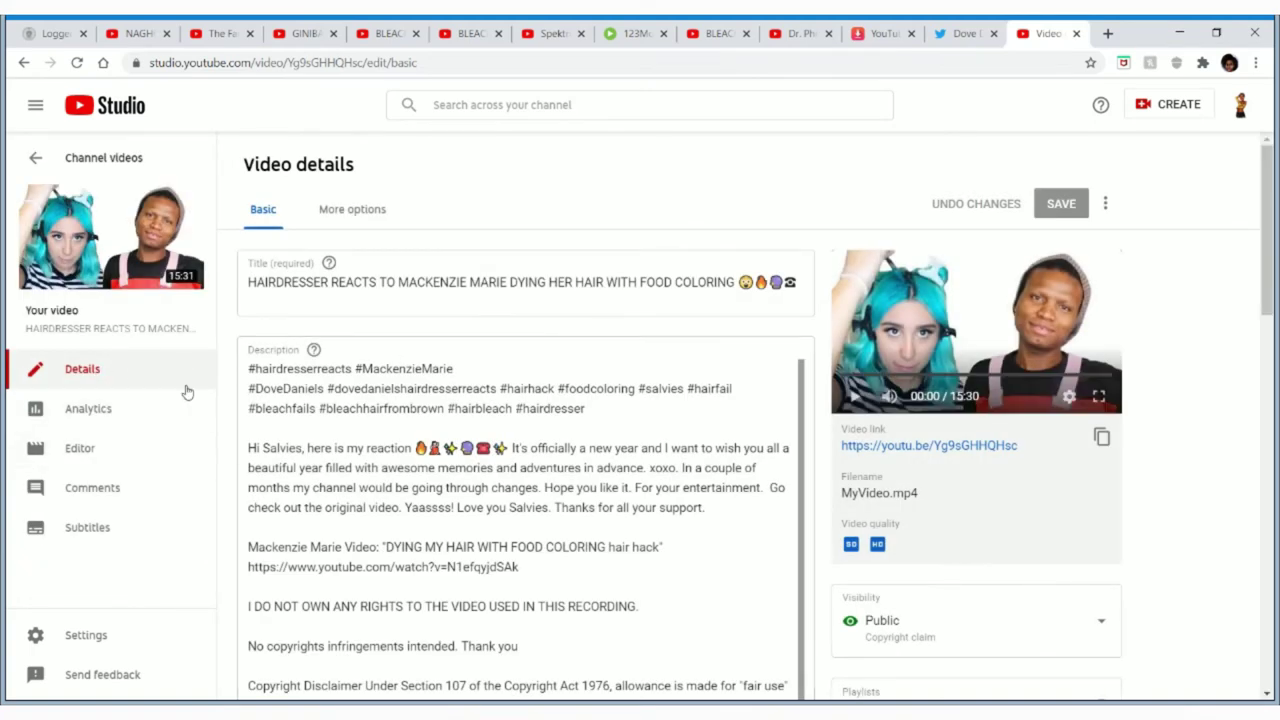
click(107, 453)
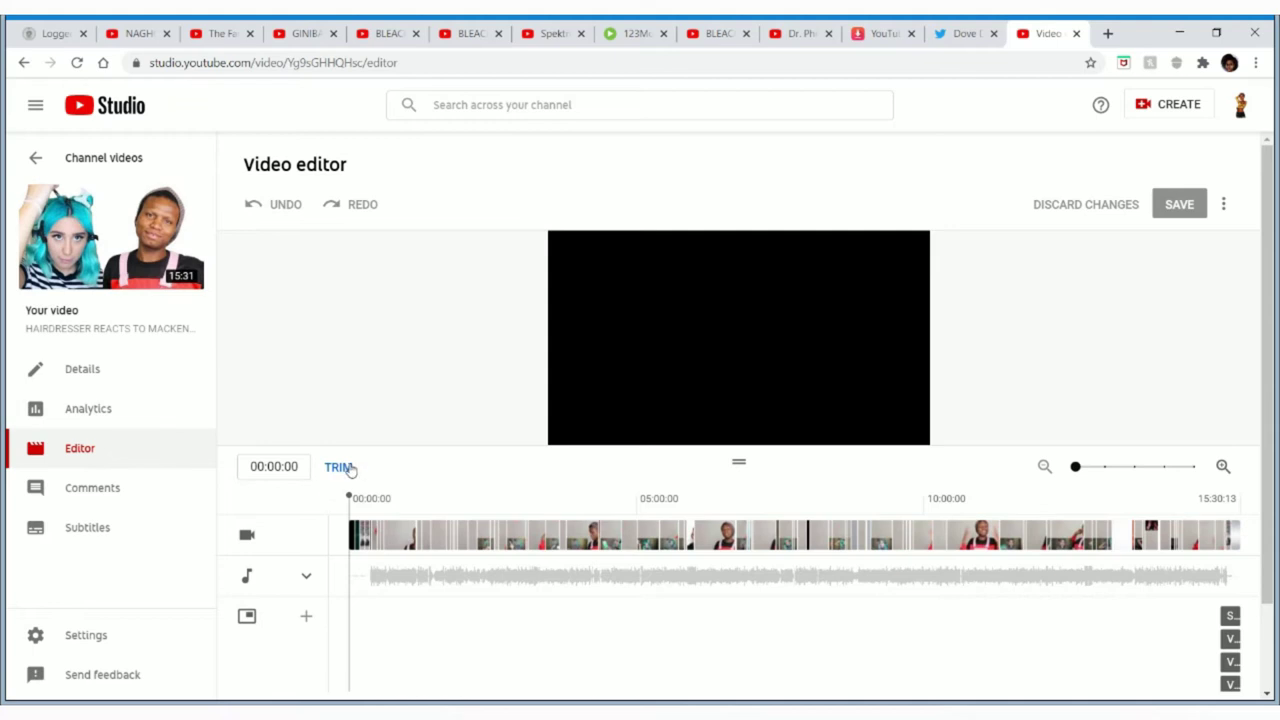
Set the playhead to 13:00:00, start trimming, and split the video at that point
click(298, 465)
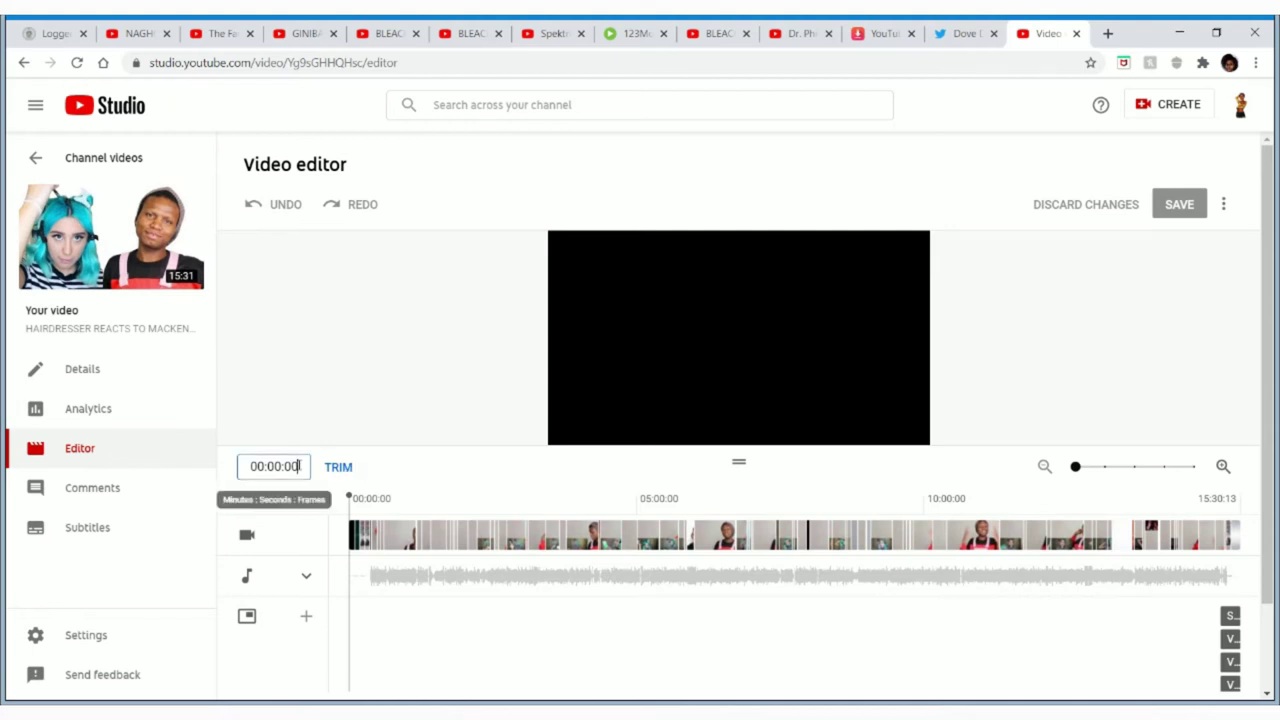
drag(298, 466, 238, 466)
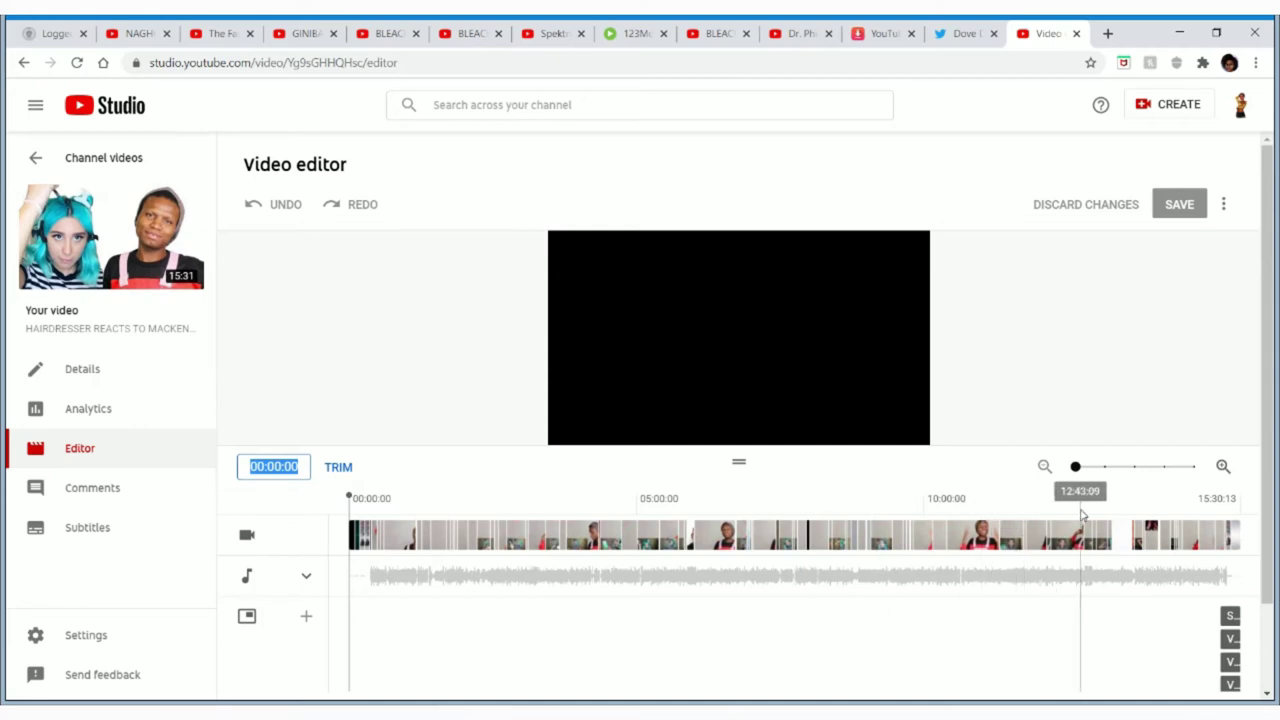
drag(1271, 443, 1274, 545)
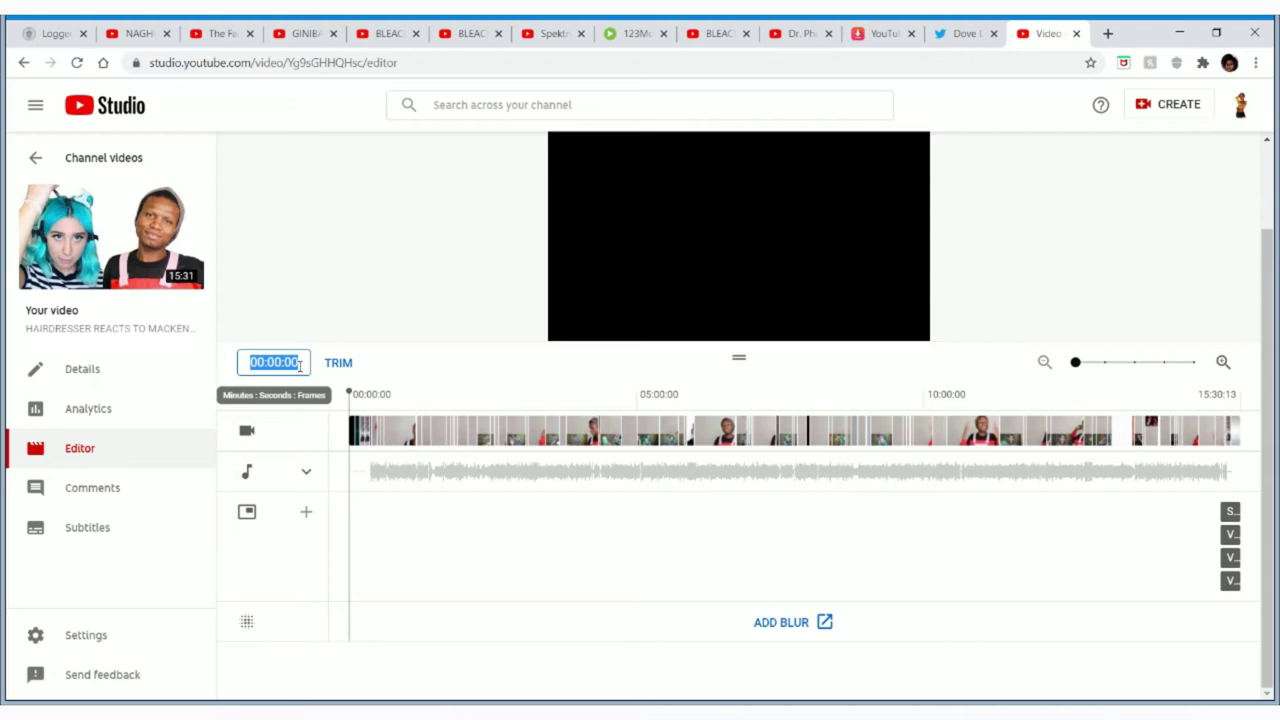
text(13:00)
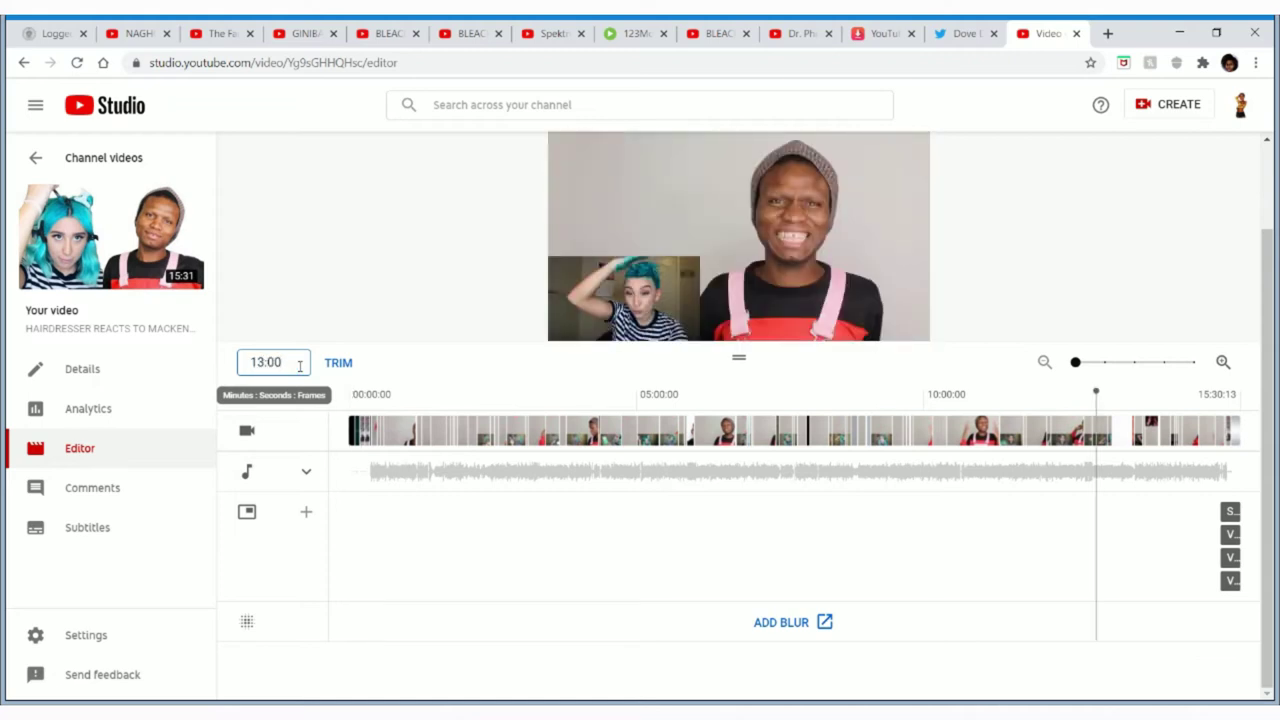
text(:00)
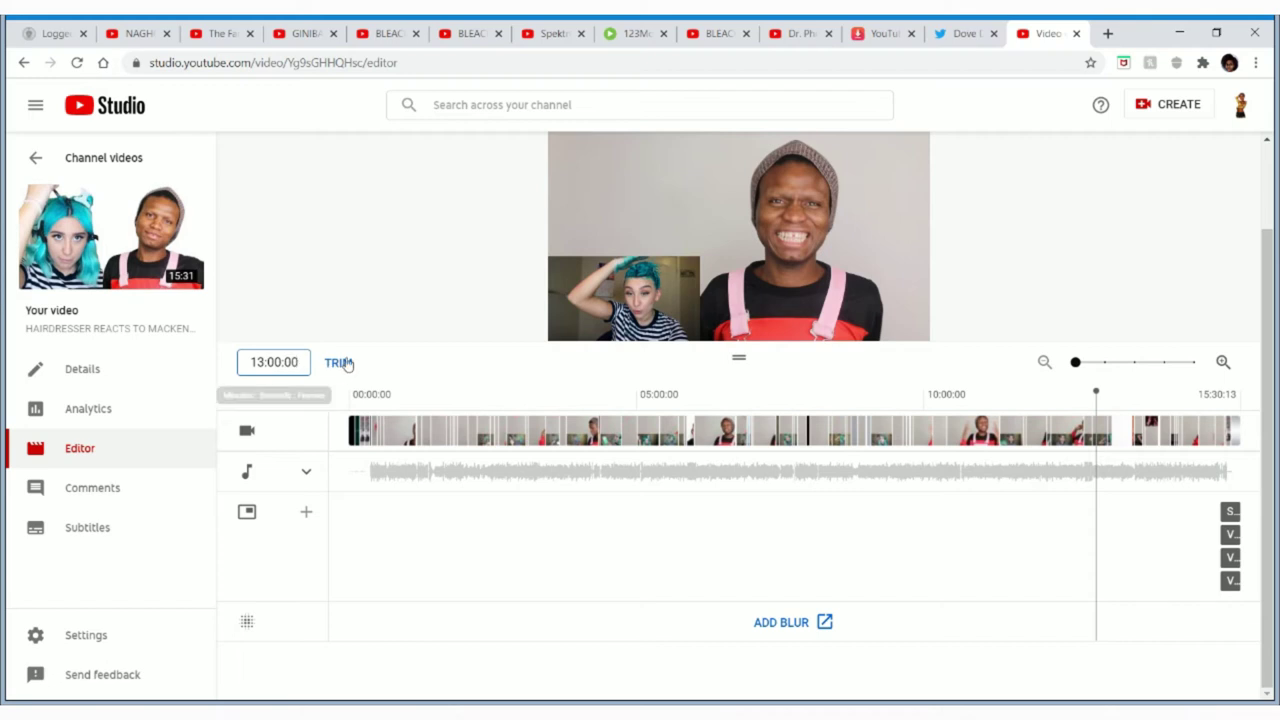
click(340, 363)
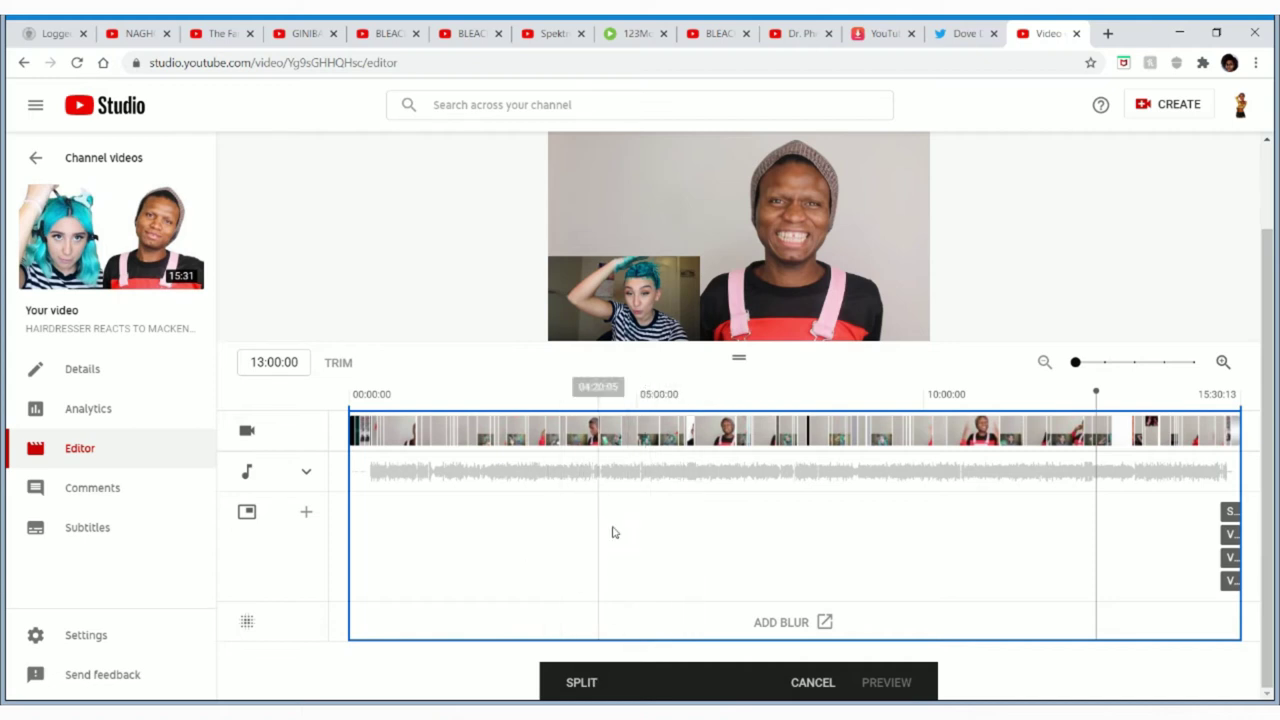
click(583, 684)
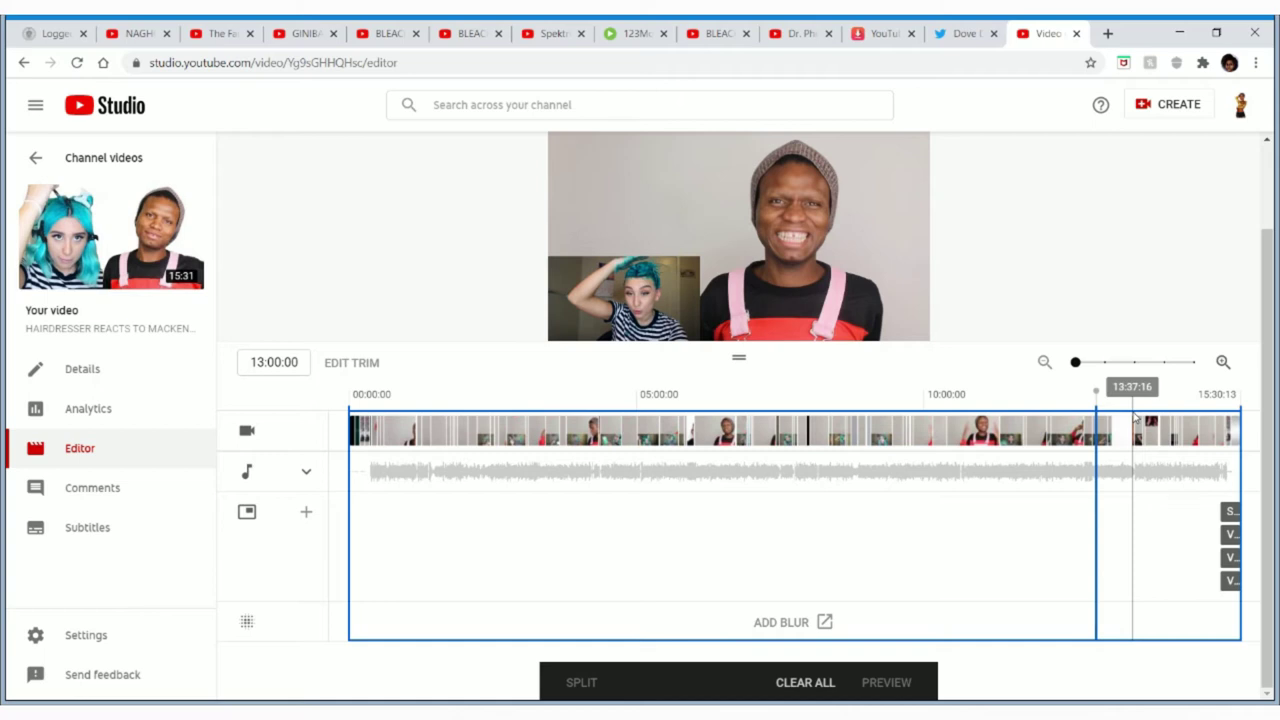
Add a second split at about 13:37:16 and cut out the segment back to the split at 13:00:00
click(1134, 418)
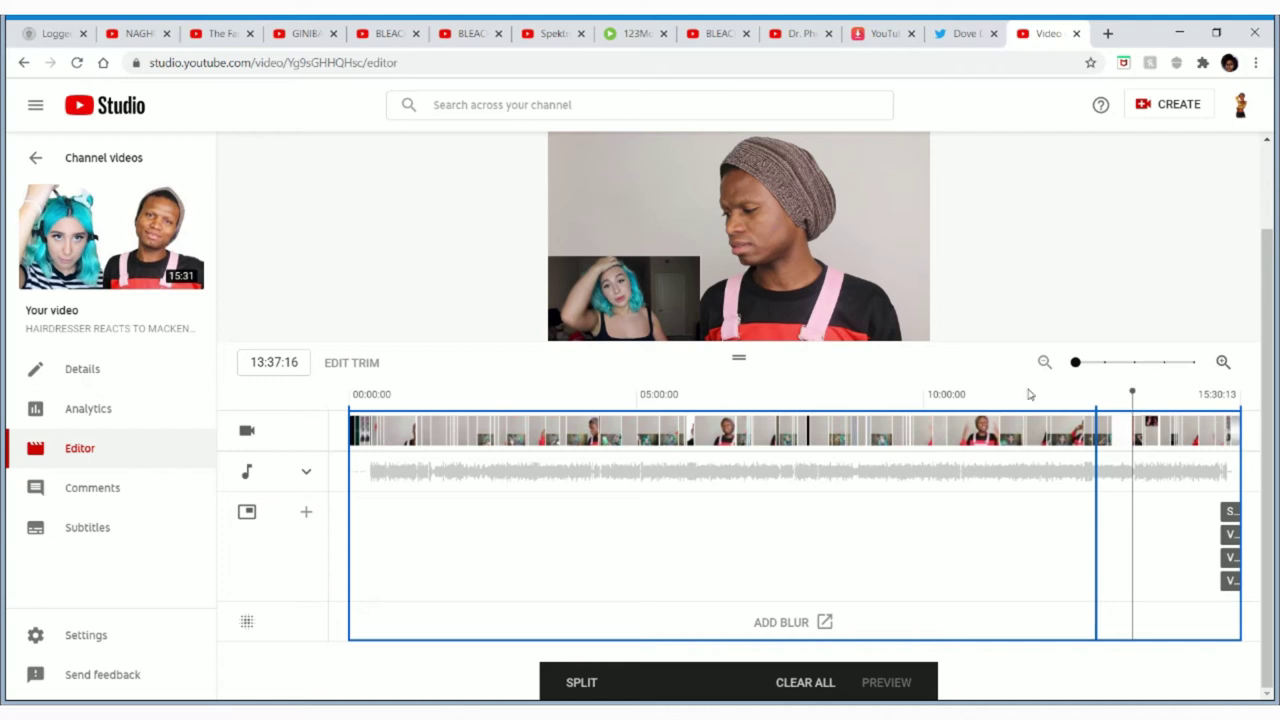
click(582, 684)
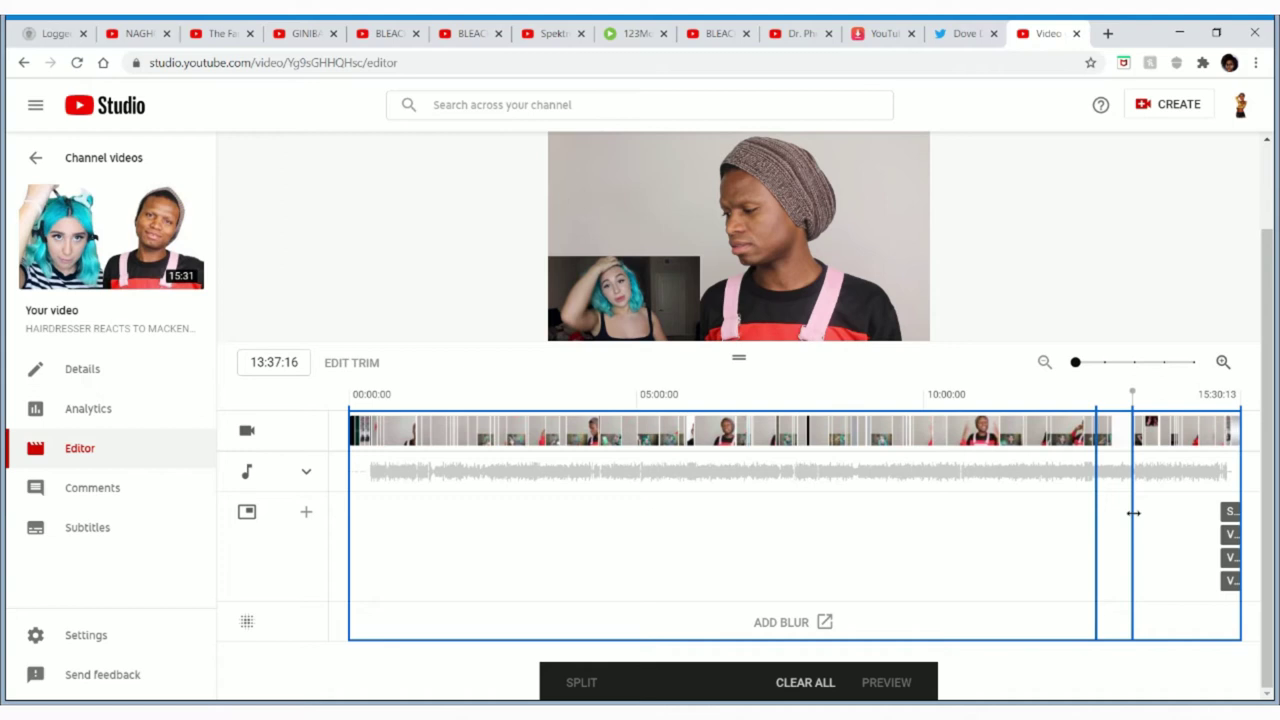
drag(1133, 513, 1096, 515)
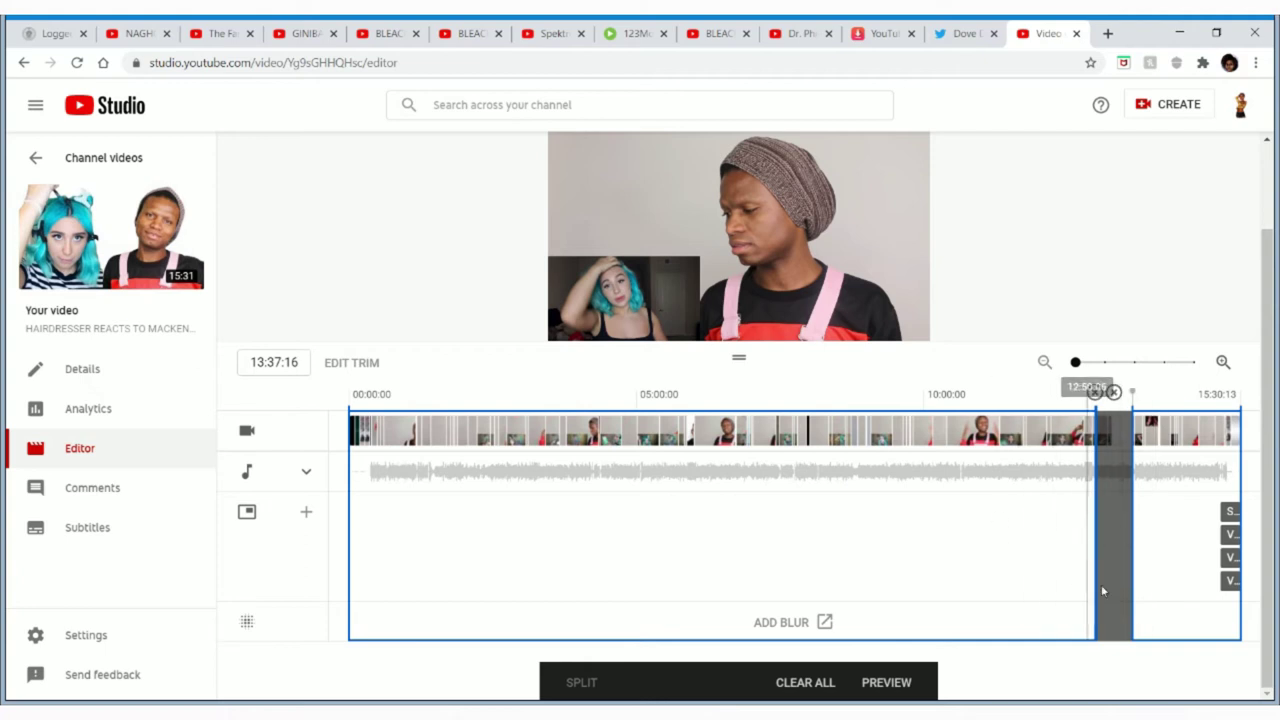
Play the video from about 12:35:15 to check playback across the cut segment
click(1073, 400)
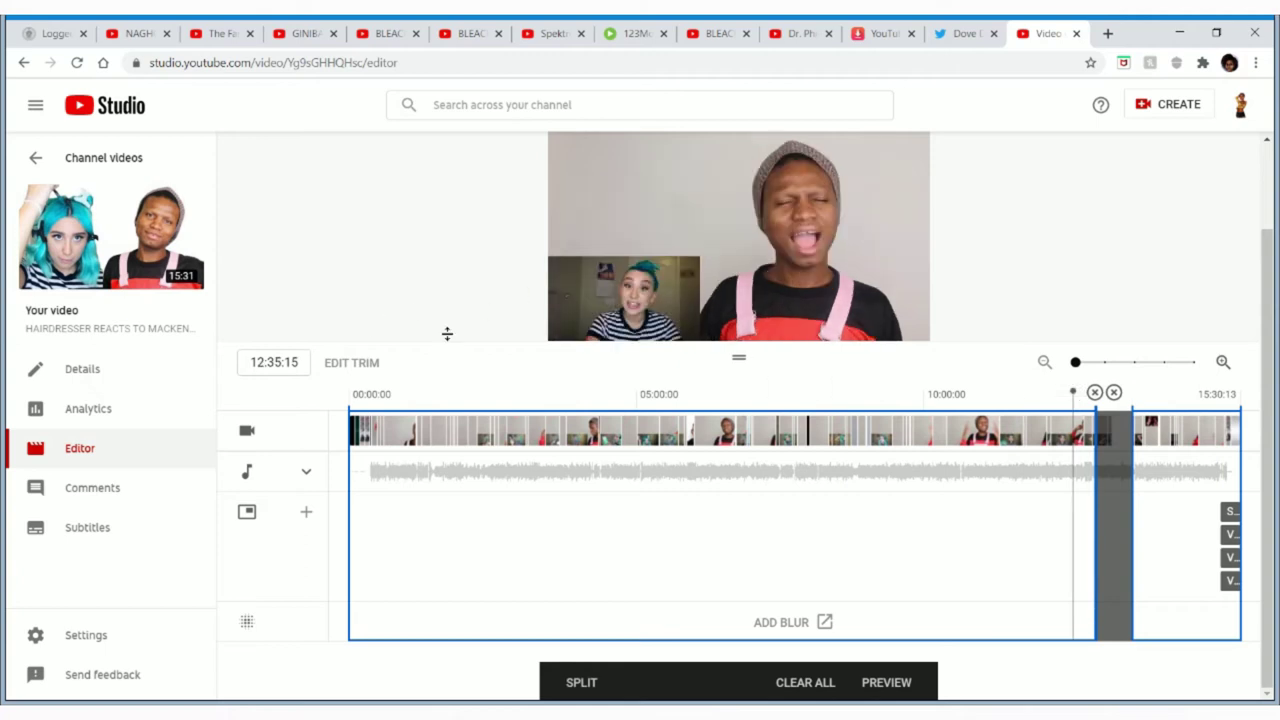
mouse_move(751, 235)
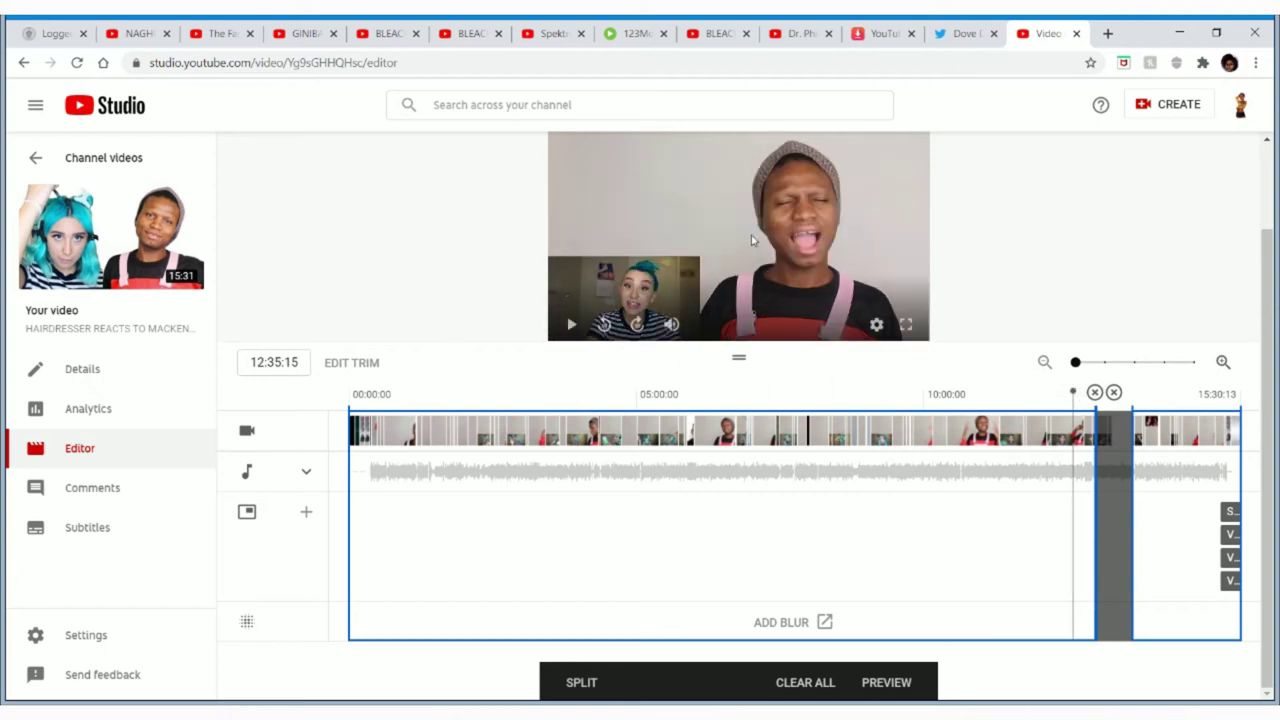
click(568, 326)
scroll(1274, 325, up, 1)
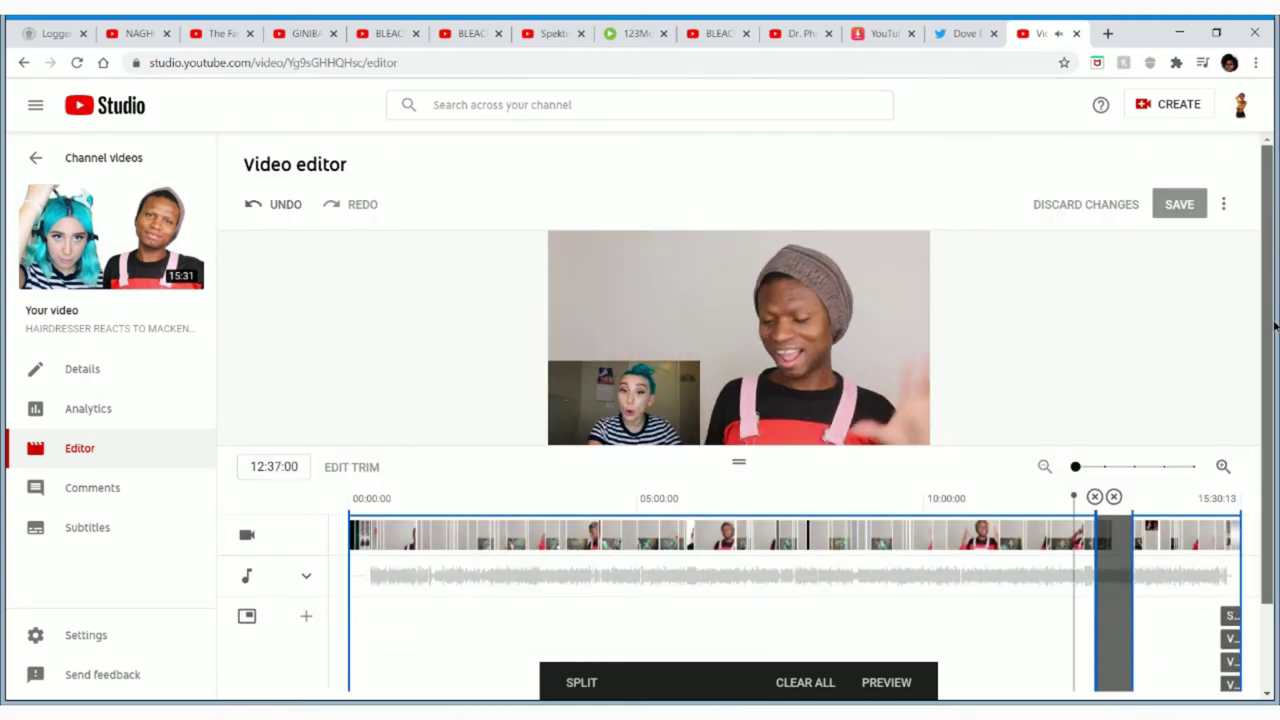
scroll(1274, 325, down, 1)
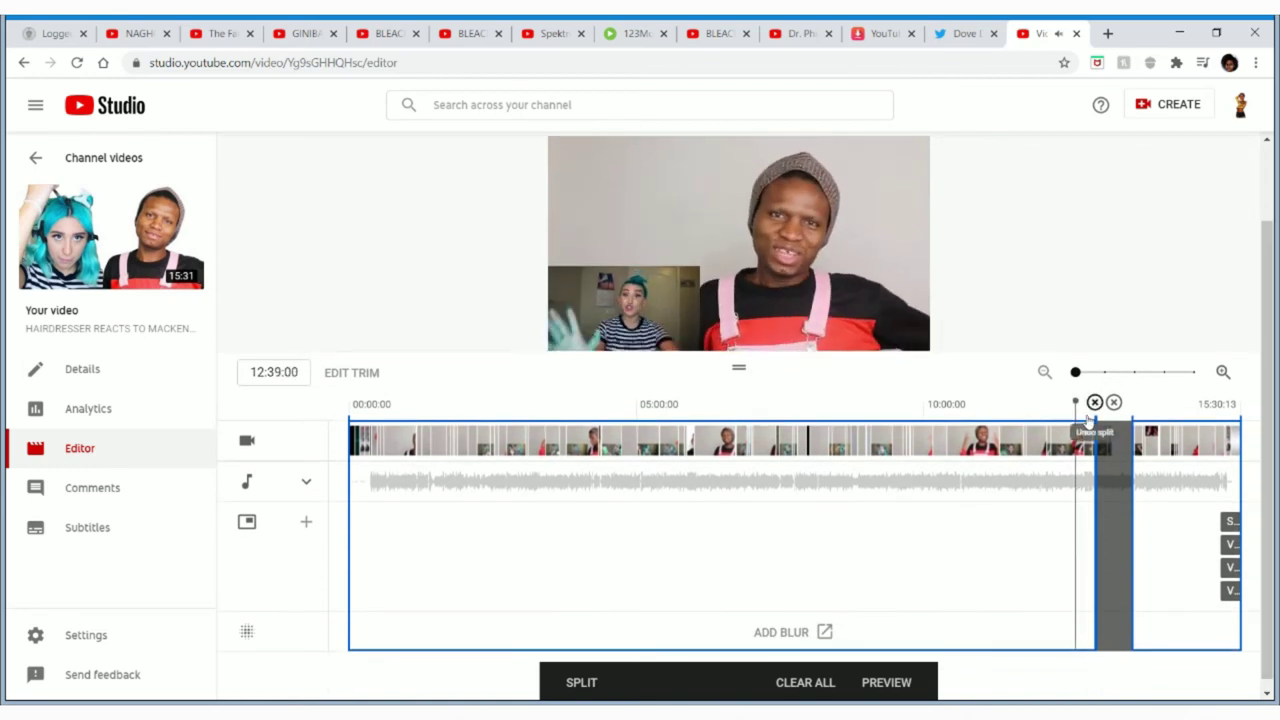
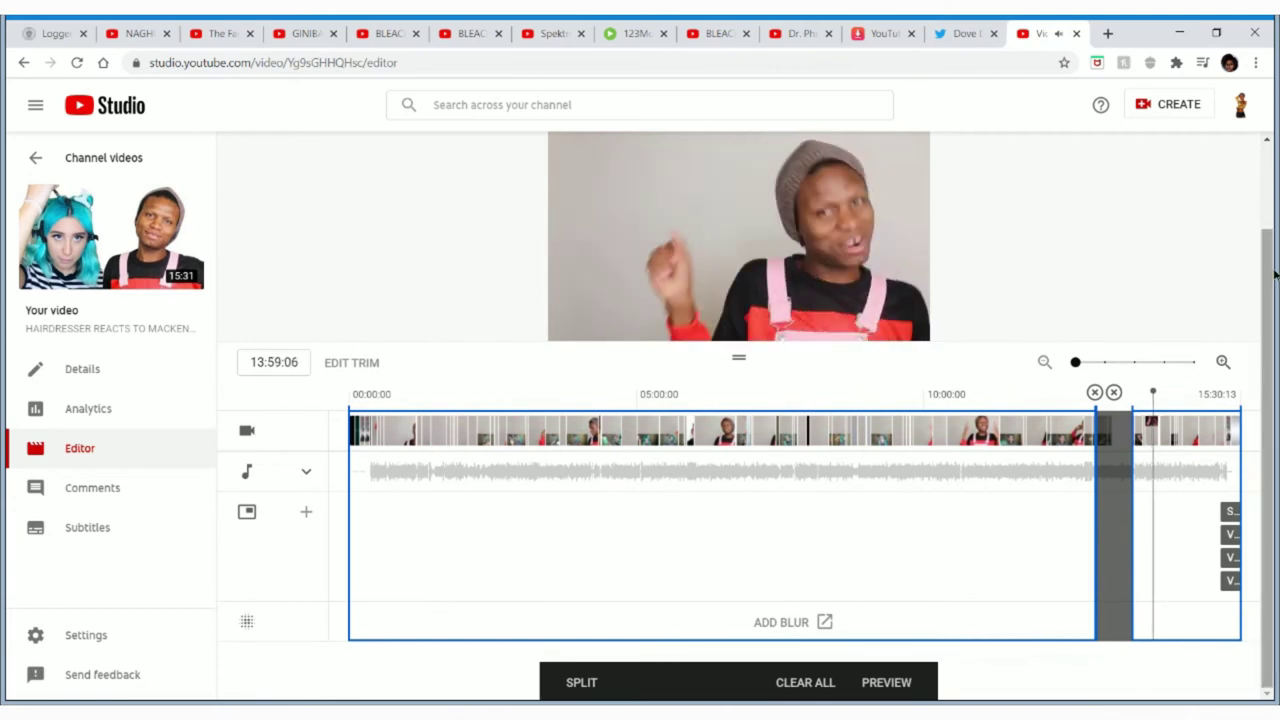
scroll(1272, 410, up, 2)
scroll(1274, 418, down, 2)
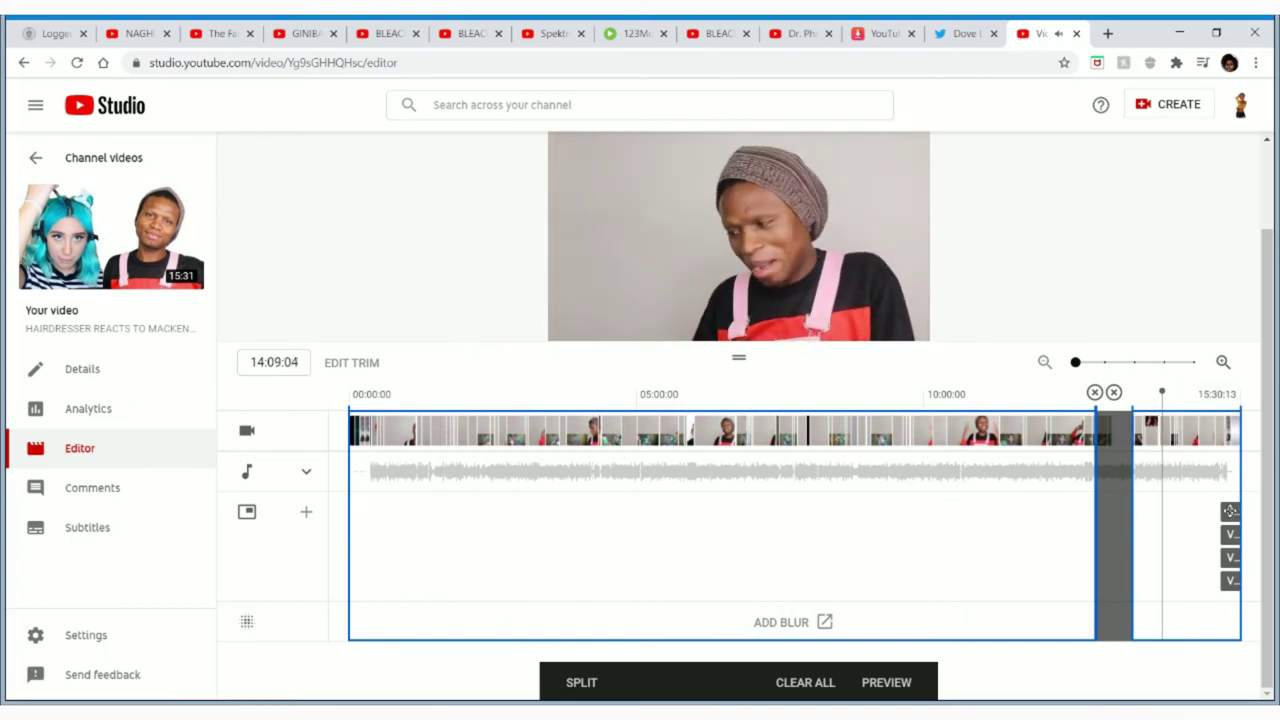
Inspect the end-screen elements at the end of the timeline, leaving the Subscribe element selected
click(1230, 511)
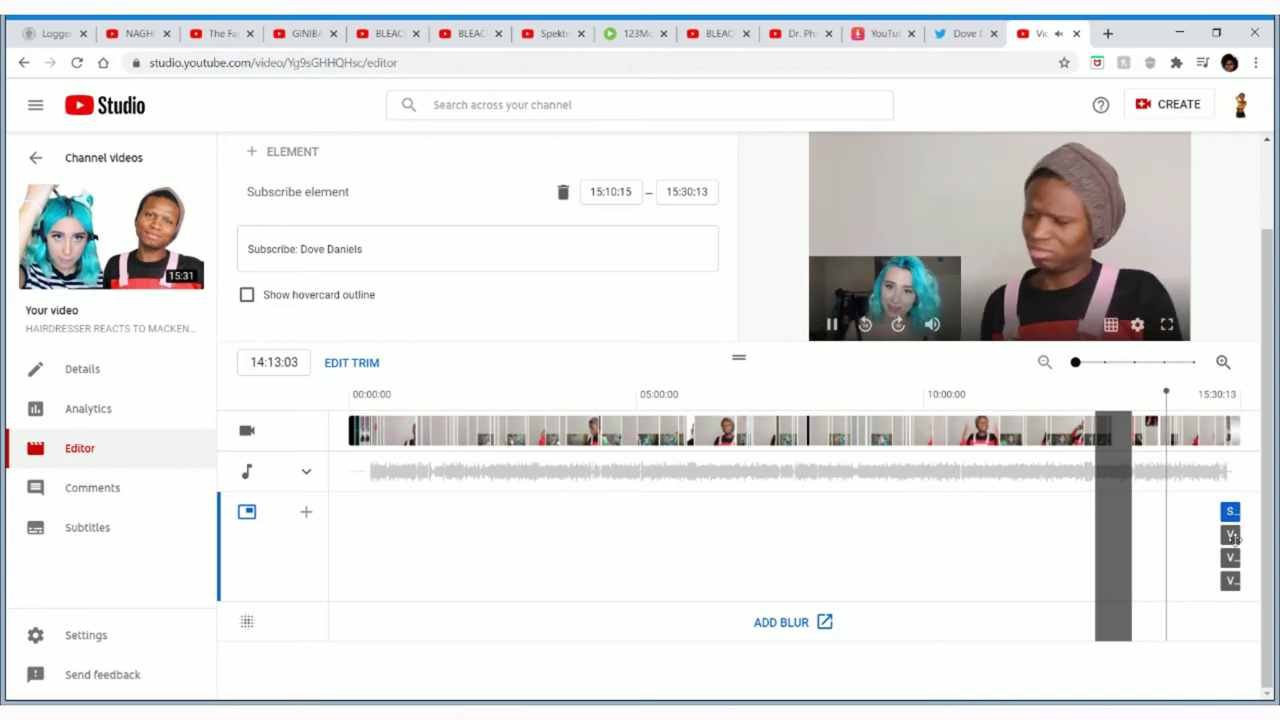
click(1230, 534)
click(1230, 511)
Save the trimmed video over the current version and confirm the save
scroll(1275, 270, up, 1)
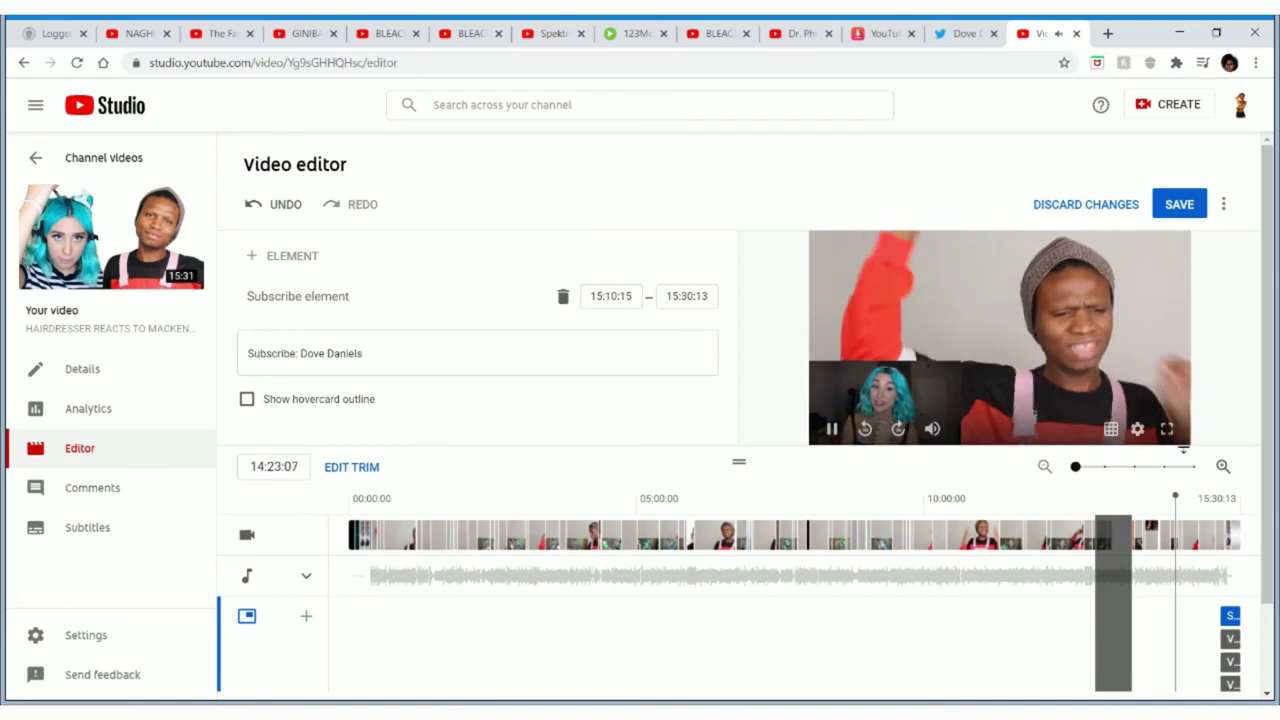
click(1170, 206)
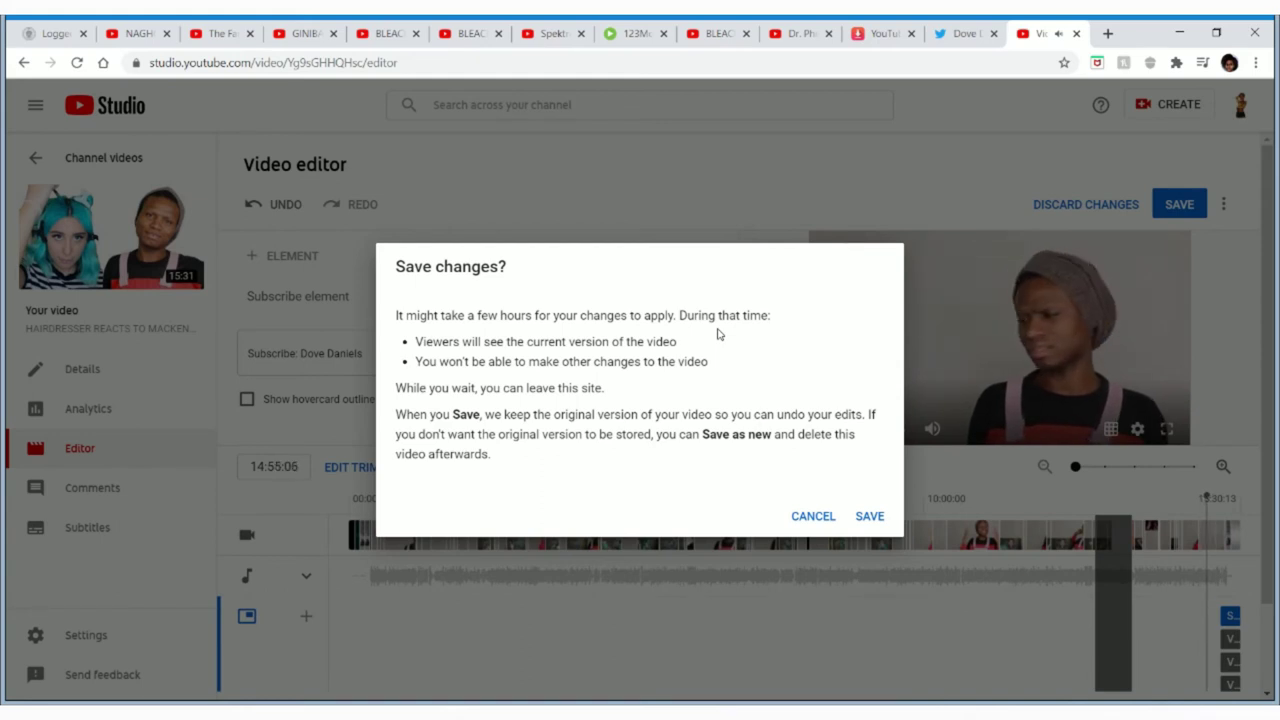
click(869, 516)
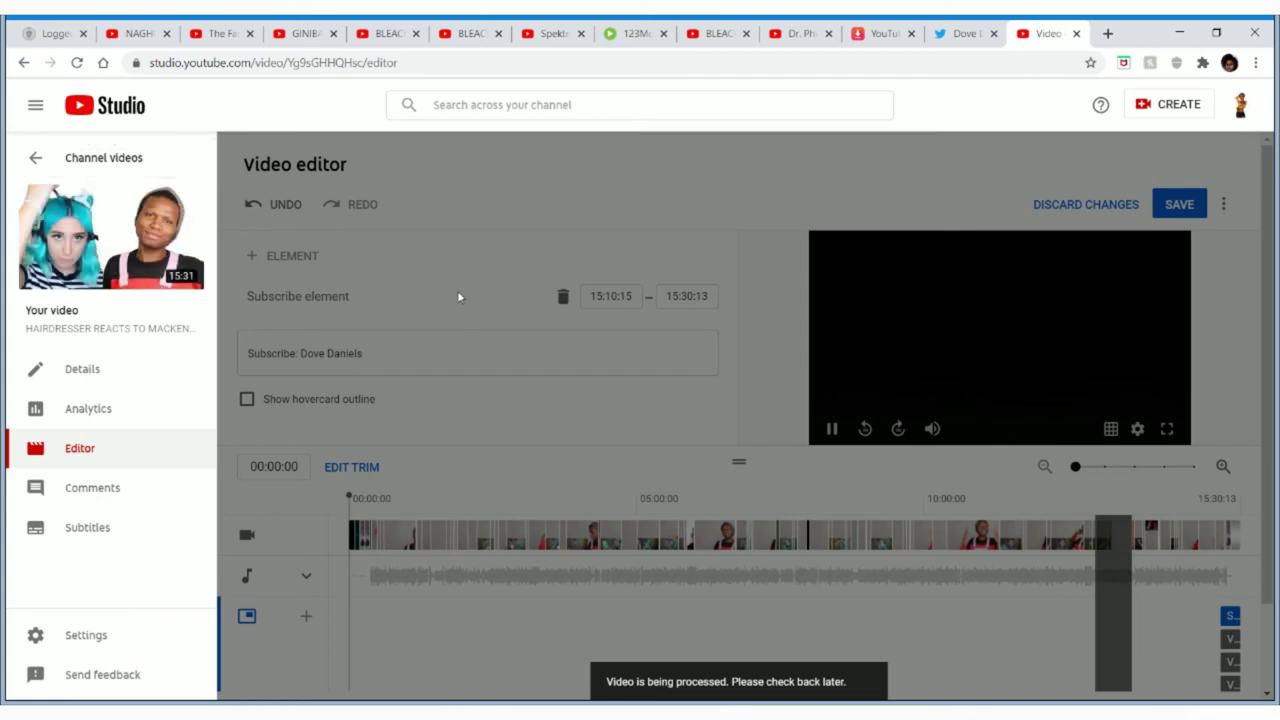
Return to the channel's videos filtered by copyright claims and open the claim details of the trimmed video
click(130, 112)
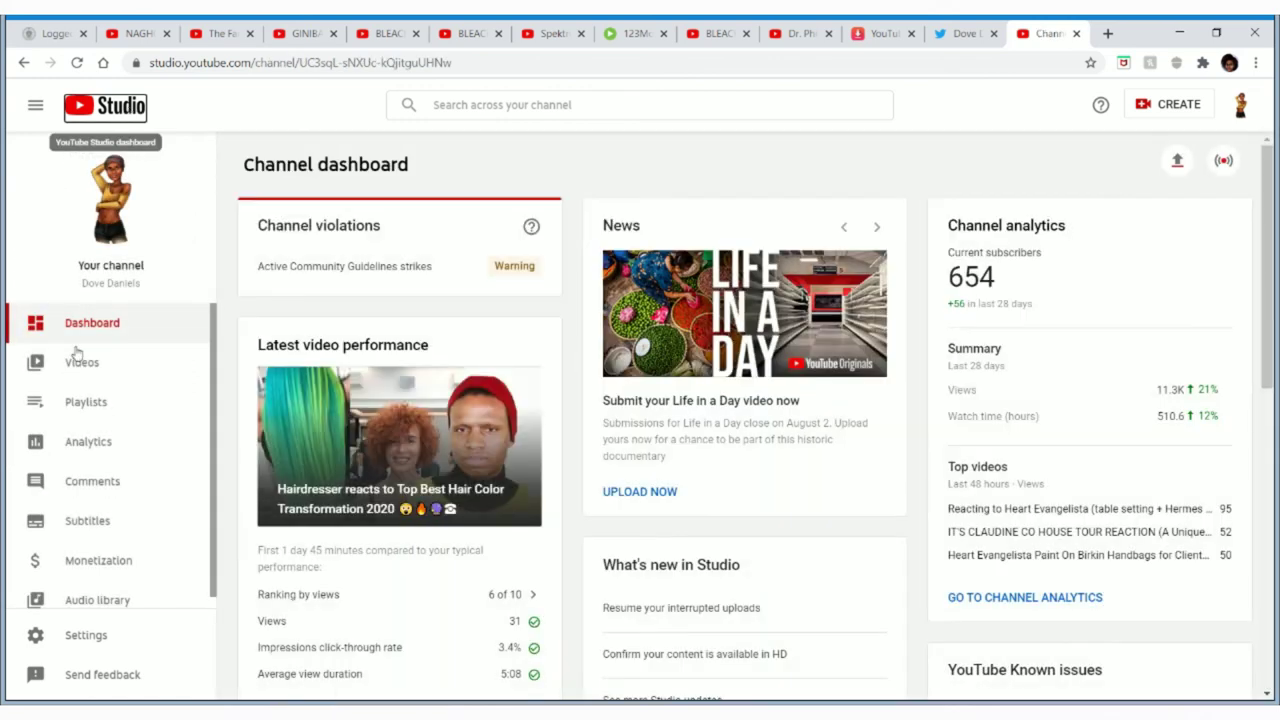
click(95, 372)
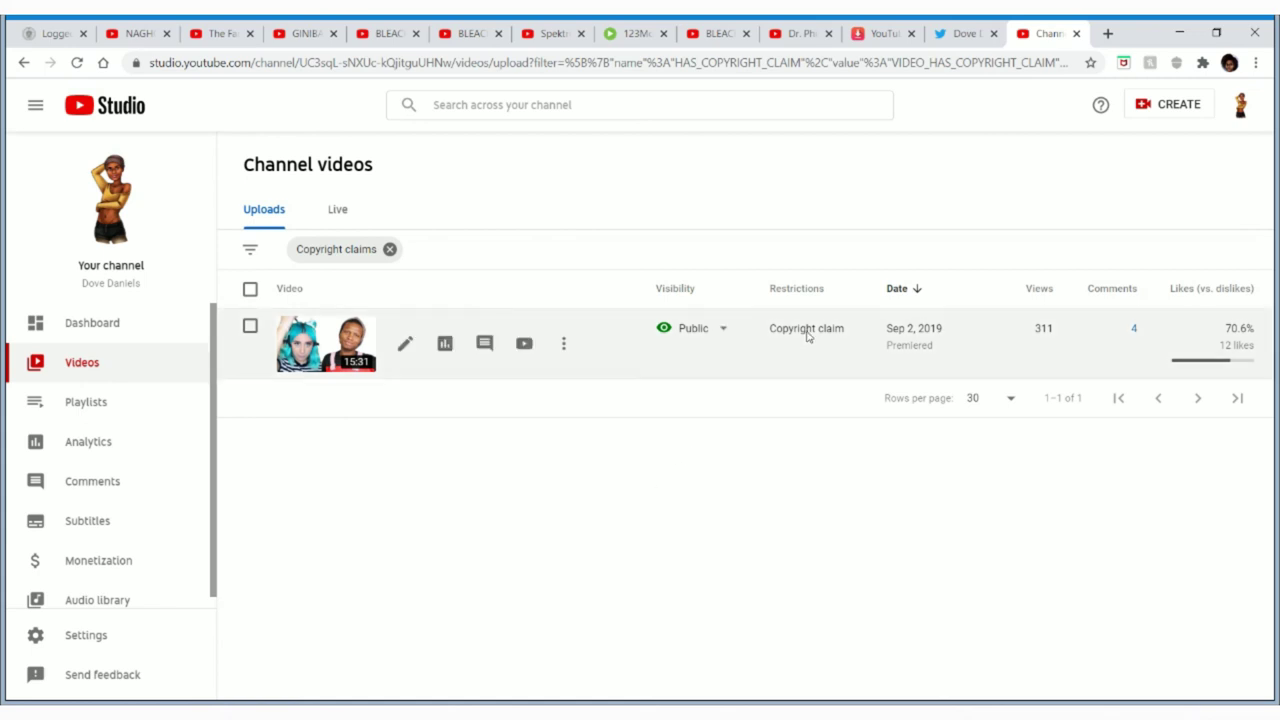
mouse_move(807, 337)
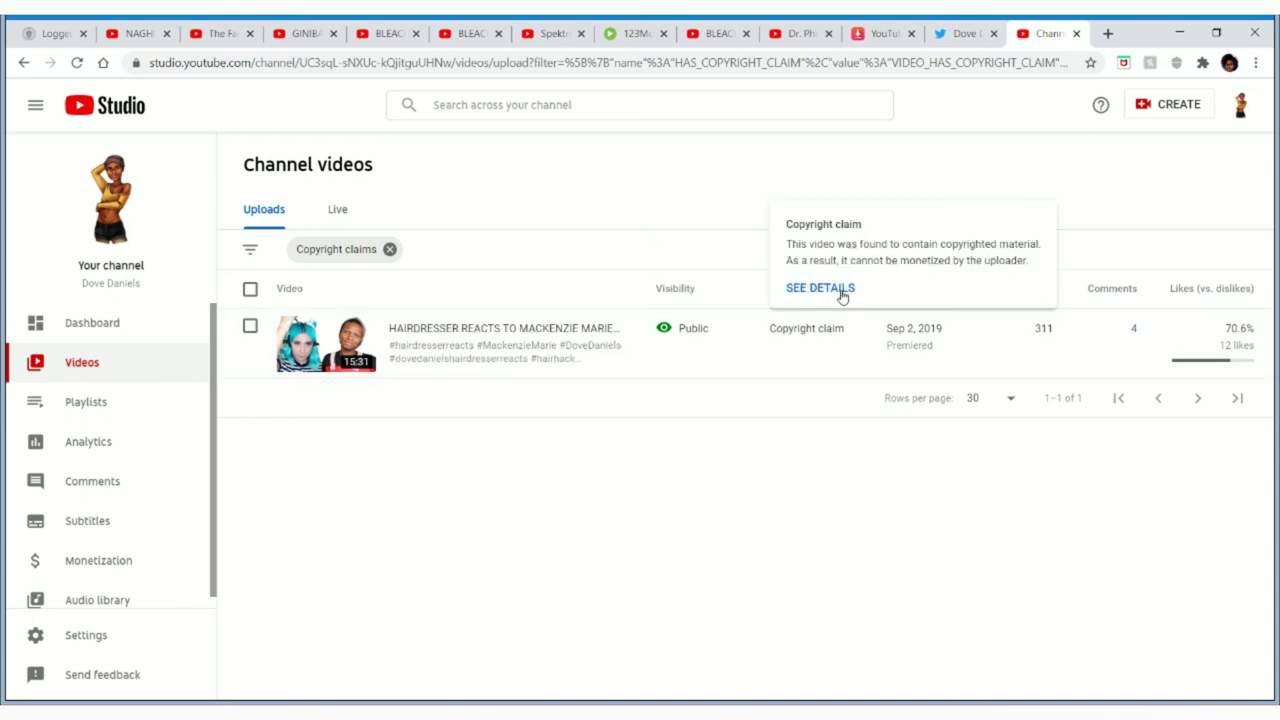
click(840, 290)
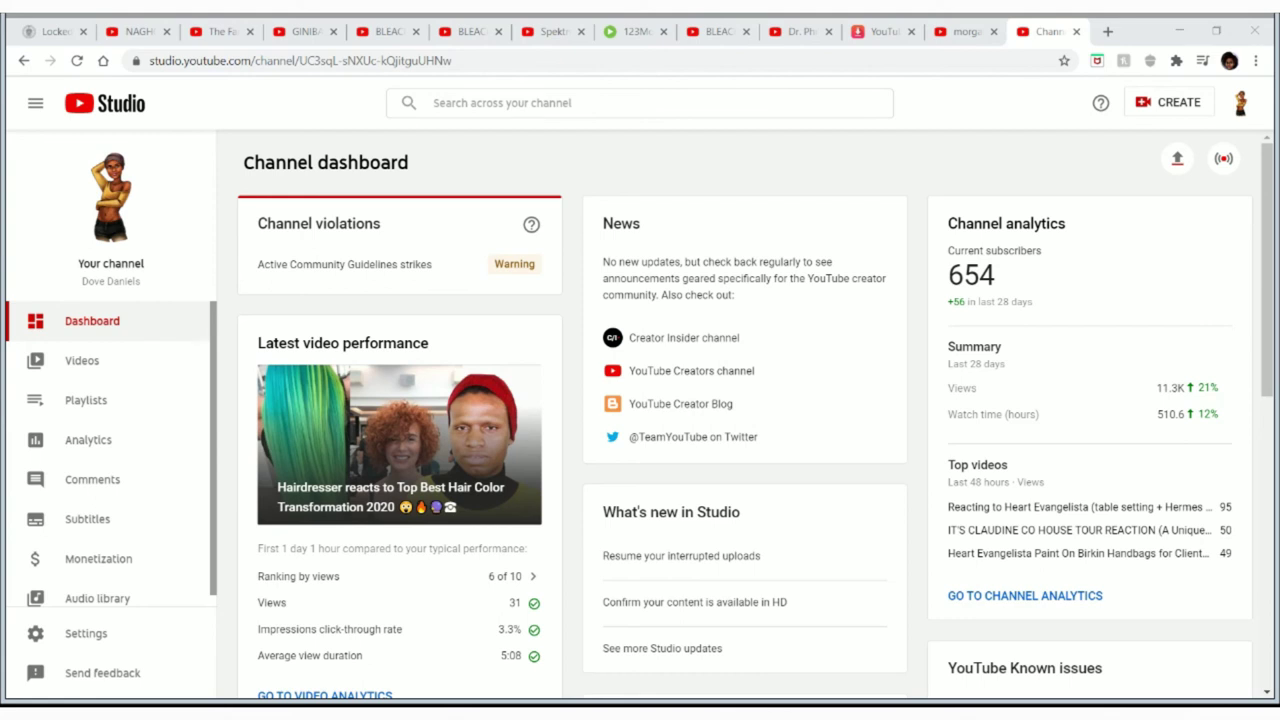
List the channel's uploaded videos and filter them by Copyright claims
key(alt+Tab)
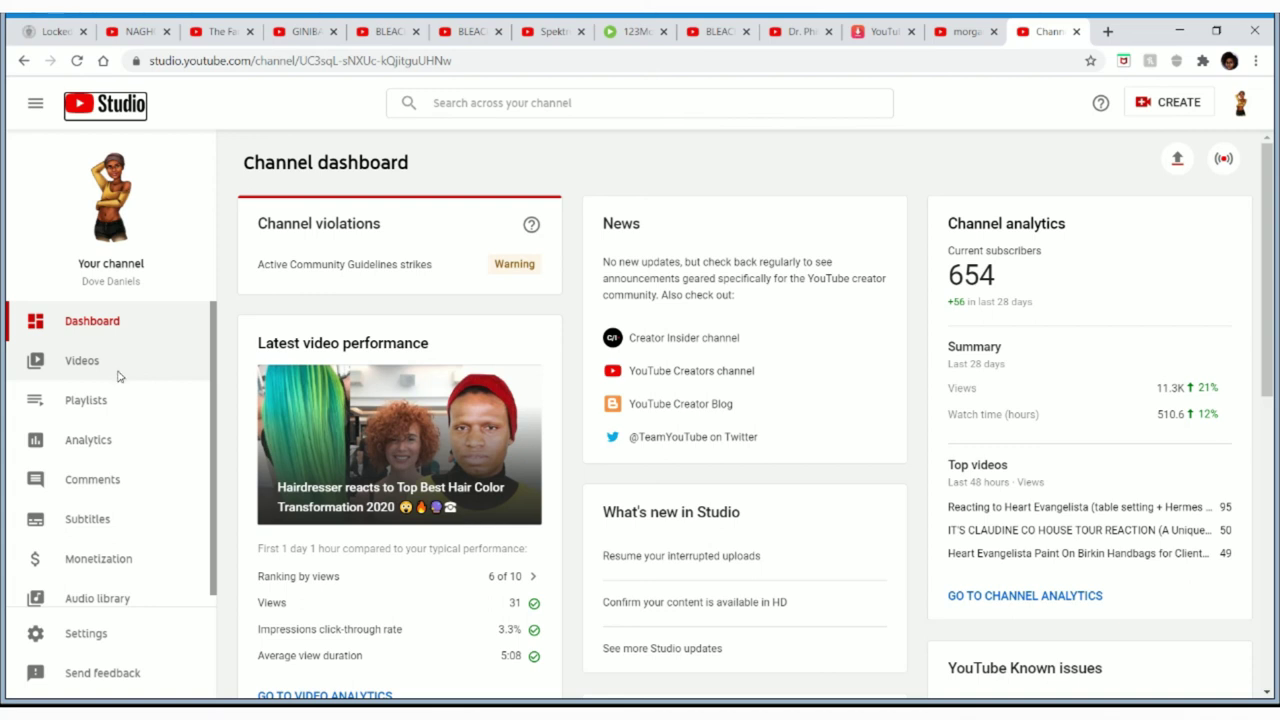
click(118, 377)
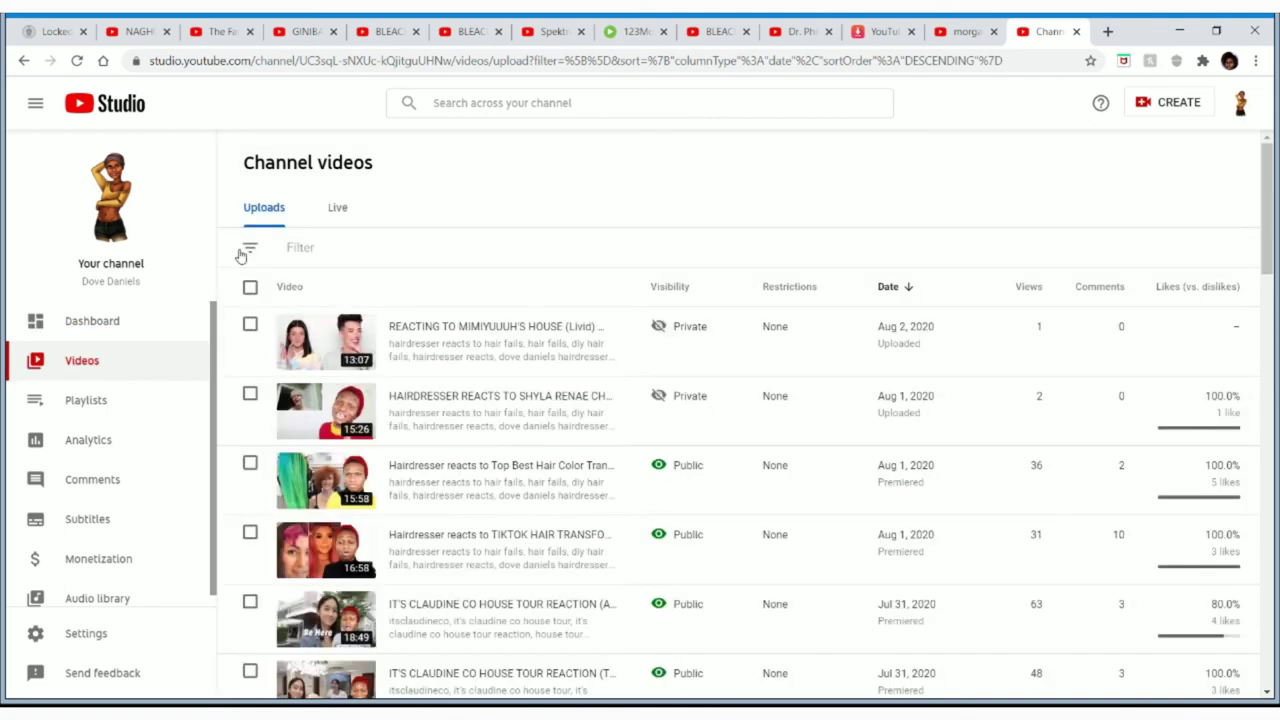
click(244, 255)
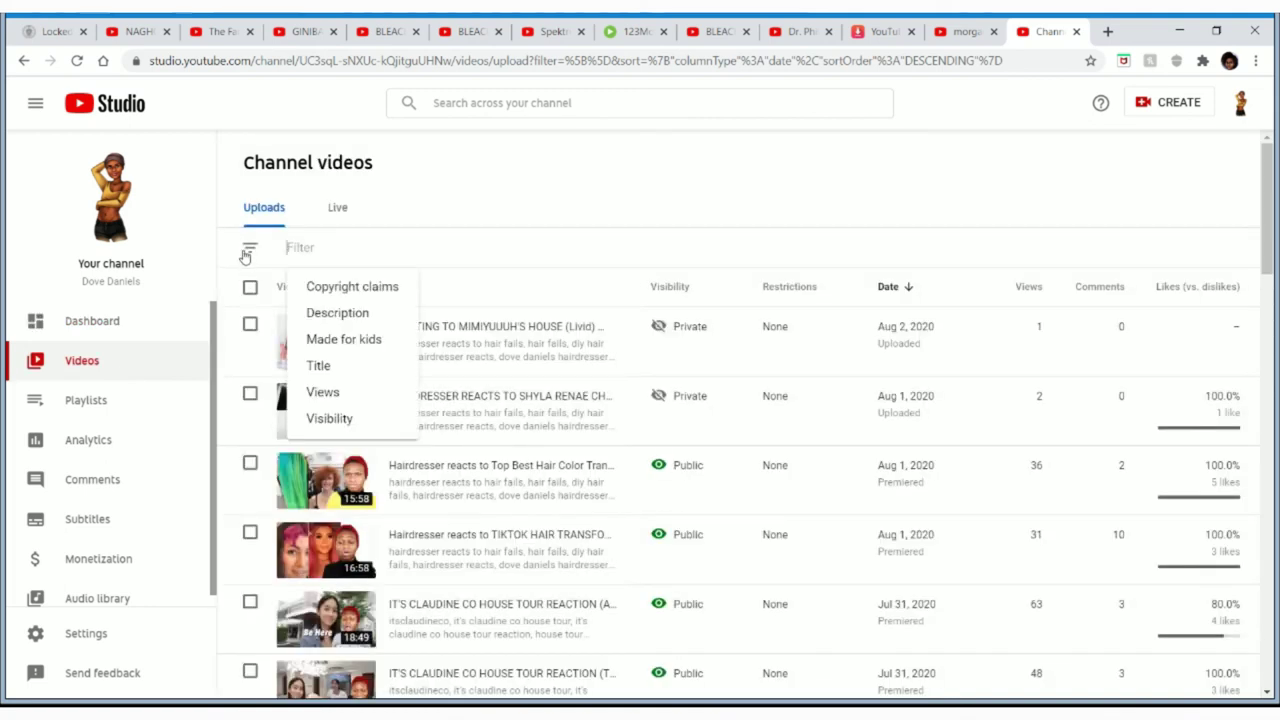
click(383, 289)
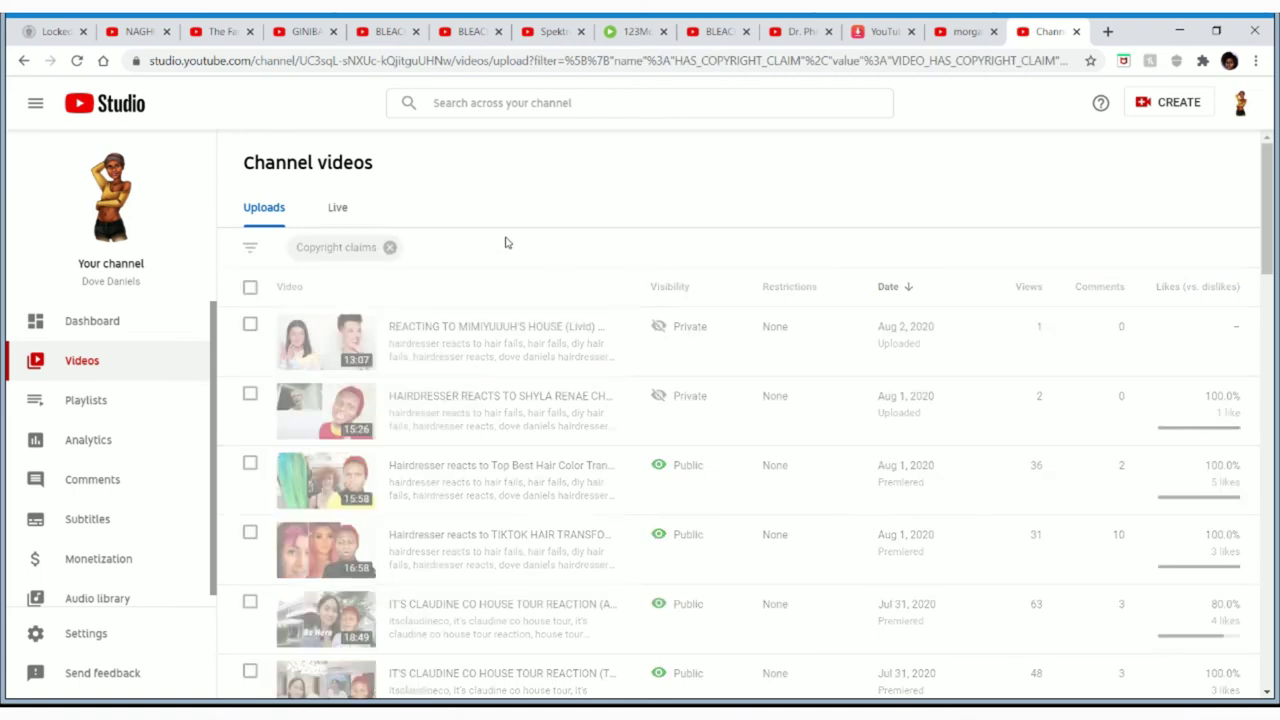
Open the remaining video's copyright claim details, review the claimed content and its timestamps, and close the summary
mouse_move(400, 345)
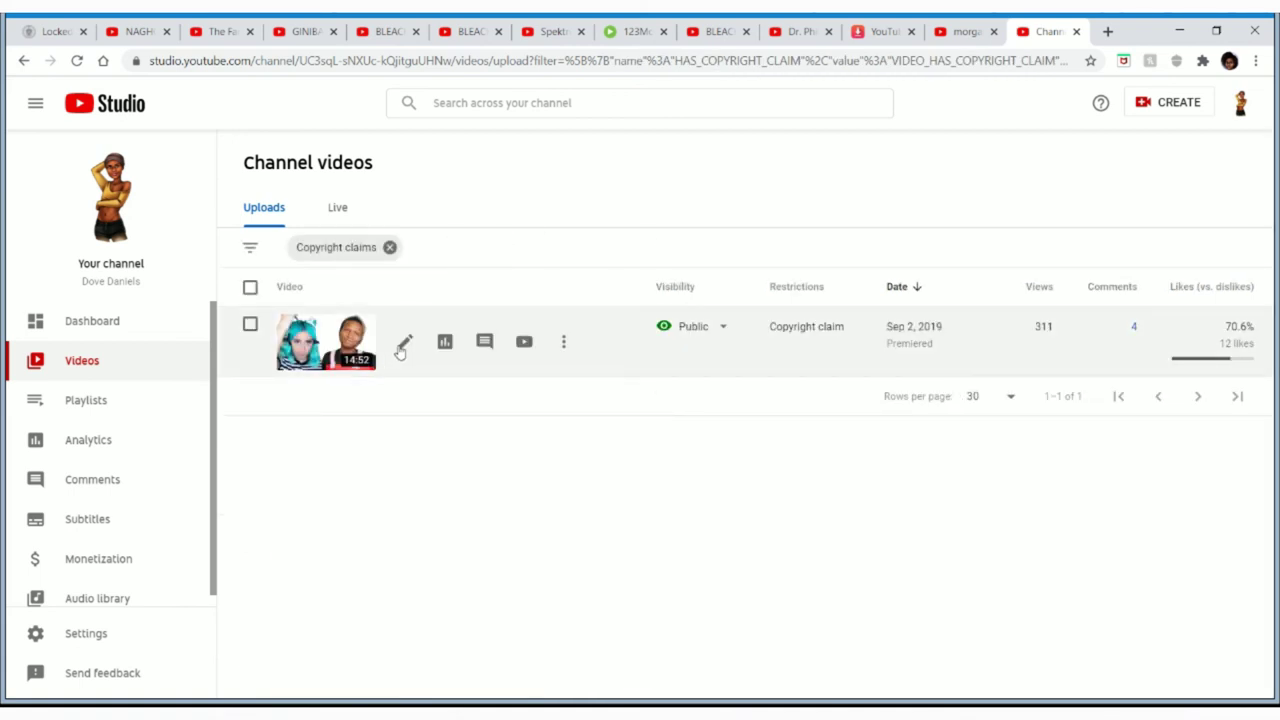
mouse_move(820, 329)
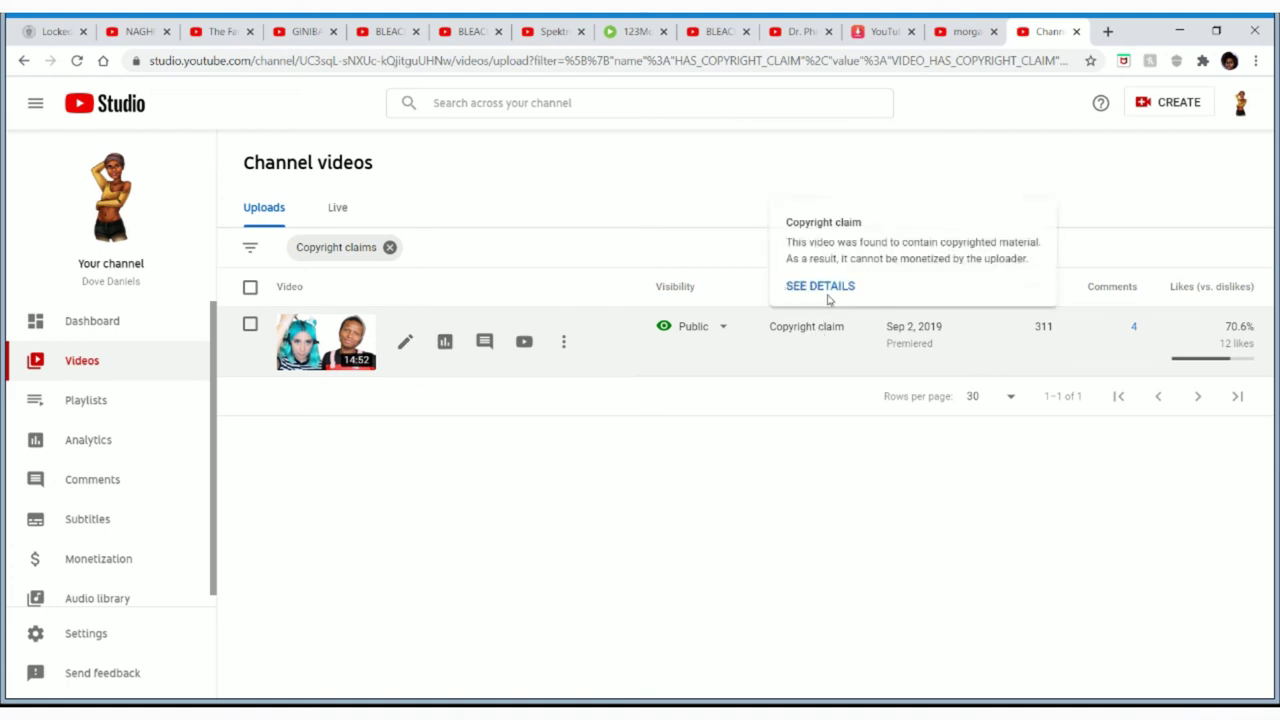
click(822, 287)
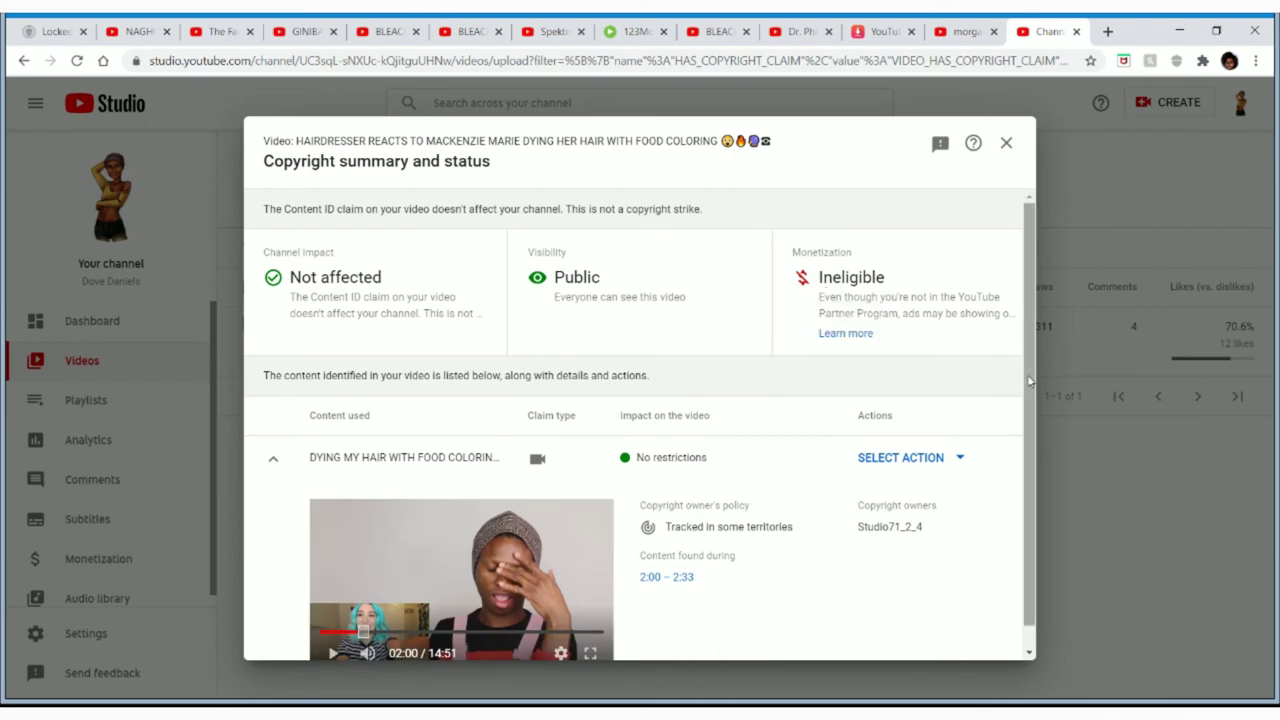
scroll(1026, 500, down, 1)
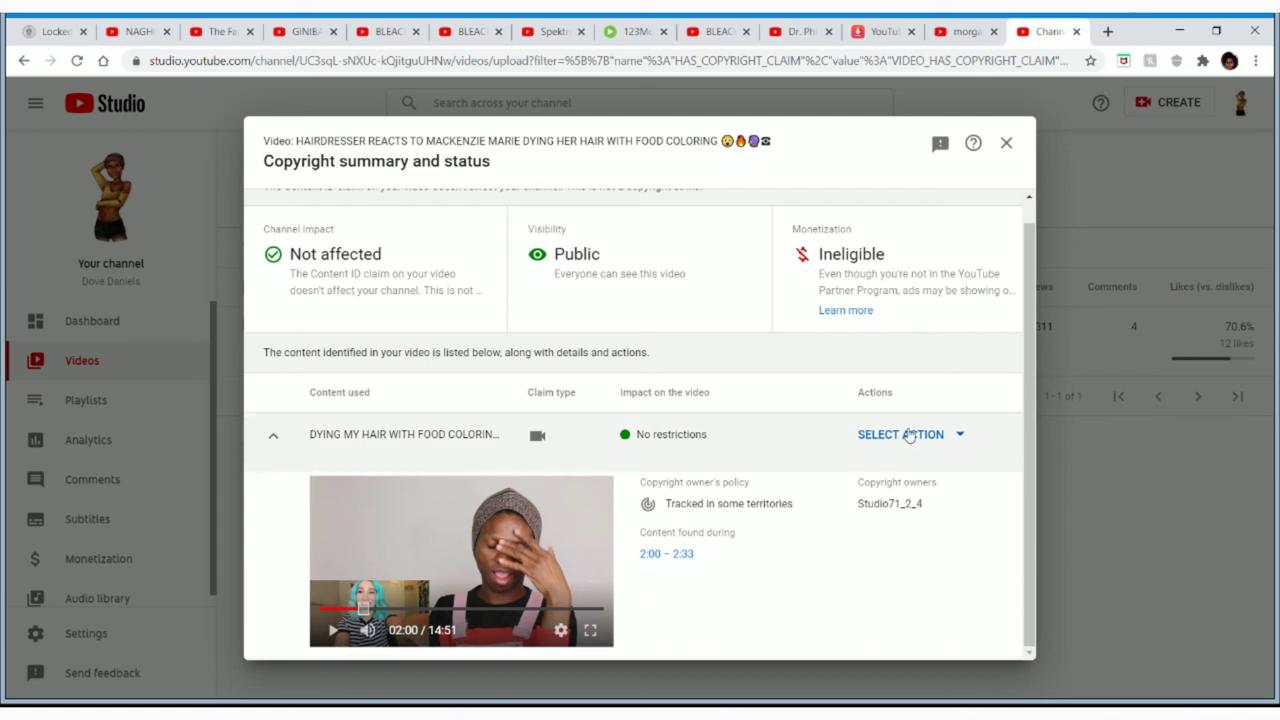
scroll(1022, 427, up, 1)
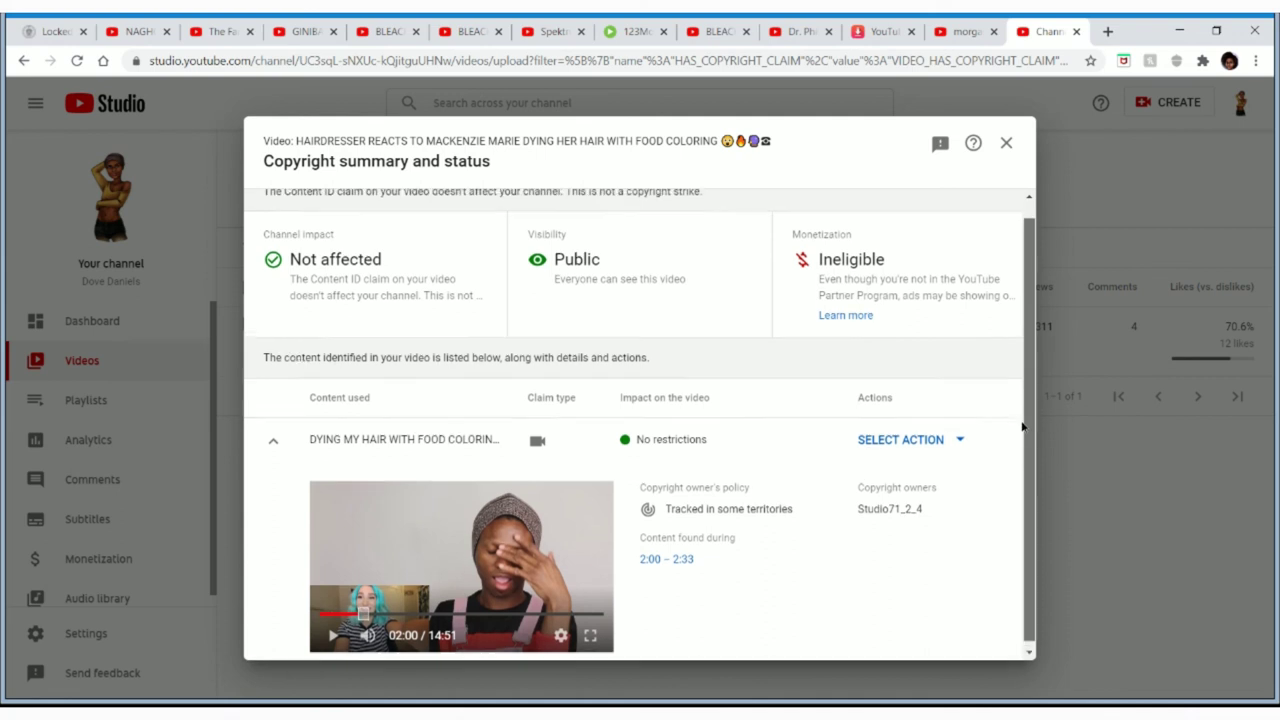
scroll(1022, 427, up, 1)
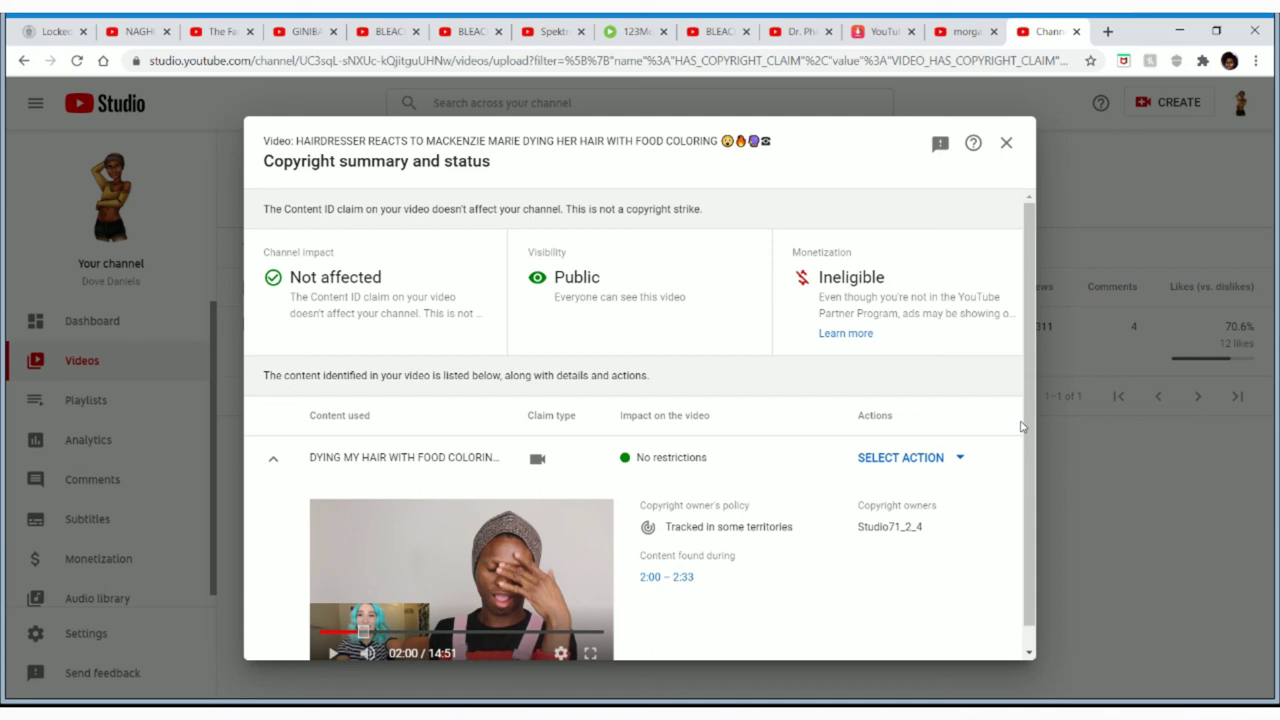
key(Escape)
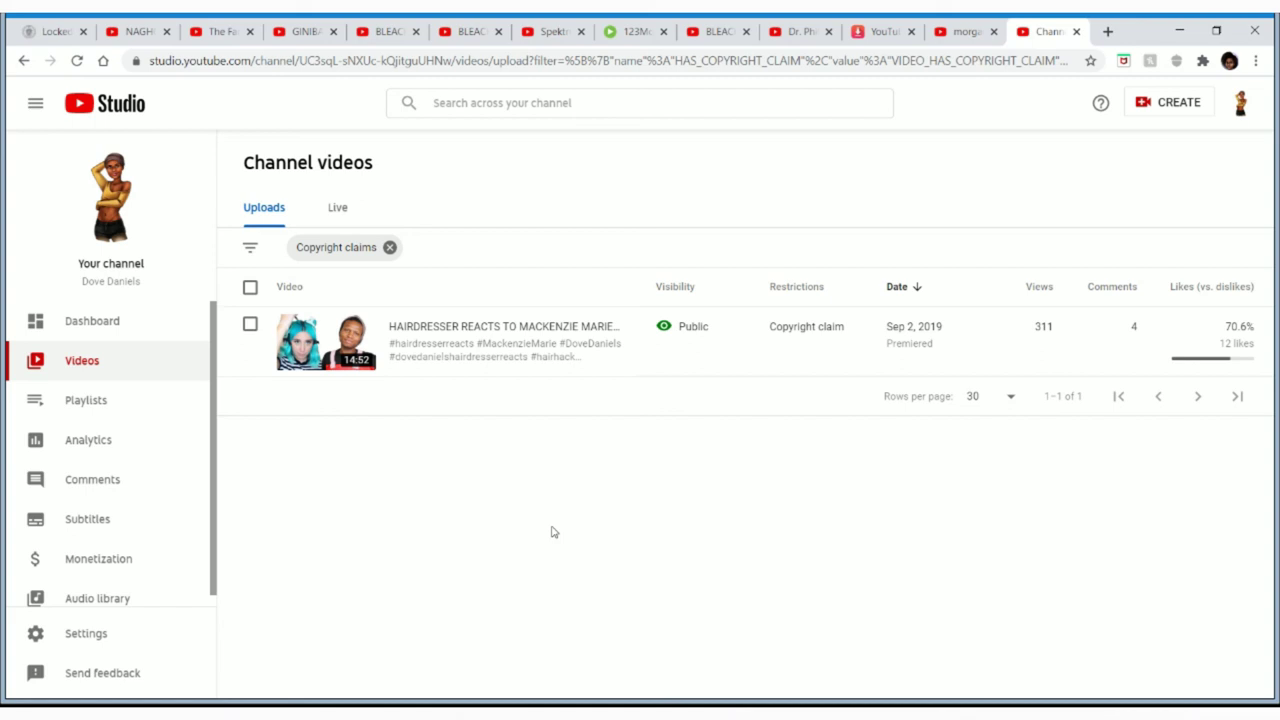
Go back to the channel dashboard and open the channel analytics
click(95, 114)
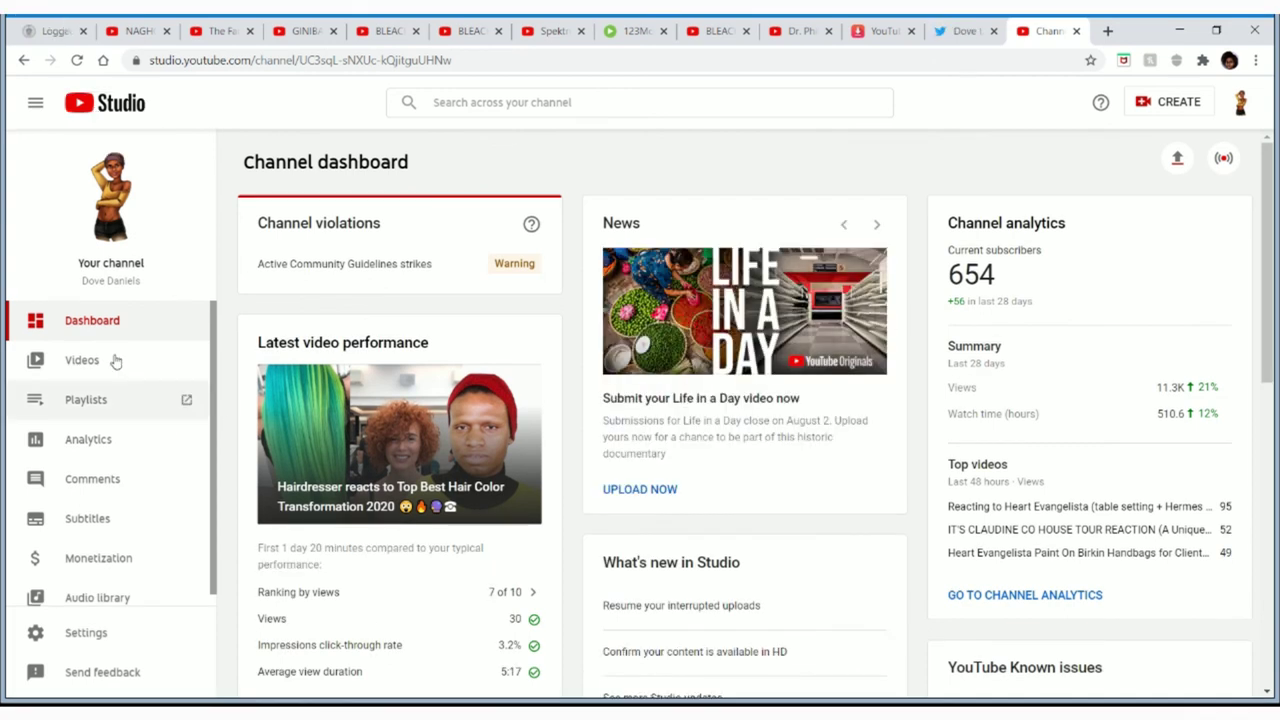
click(127, 450)
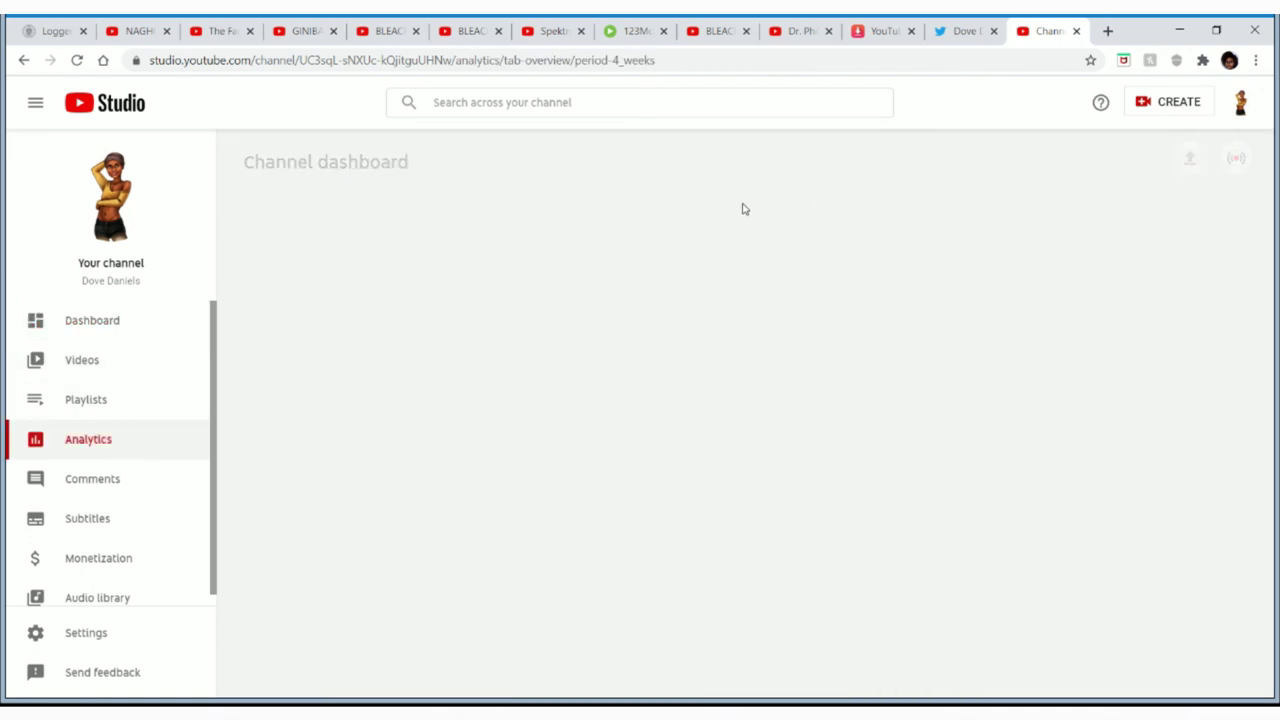